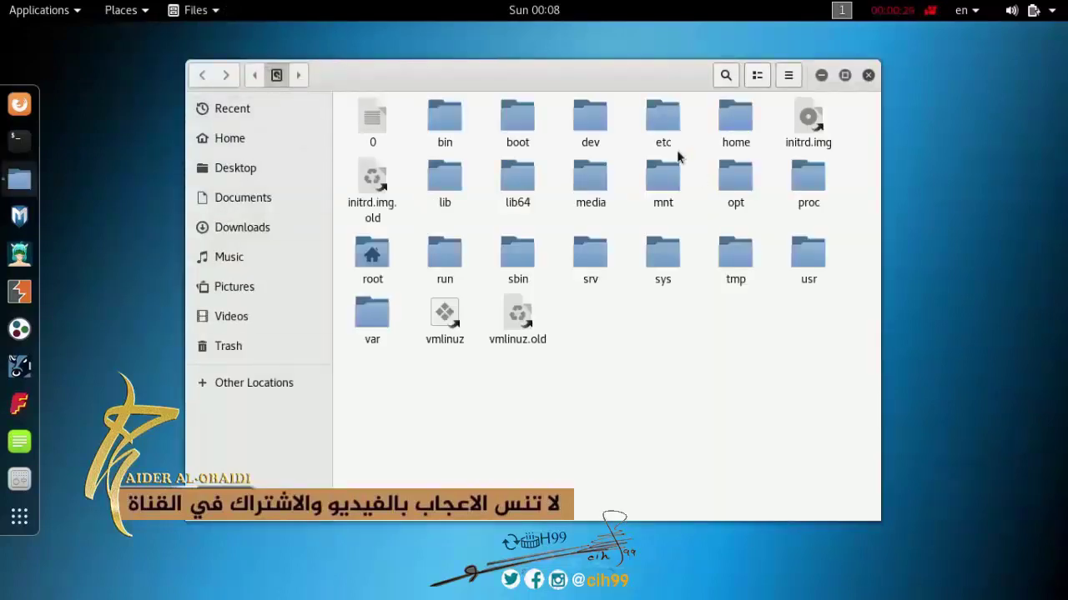
Mount the 210 GB Volume from the other locations and move its desktop icon up above the dock.
{"action": "left_click", "coordinate": [249, 385]}
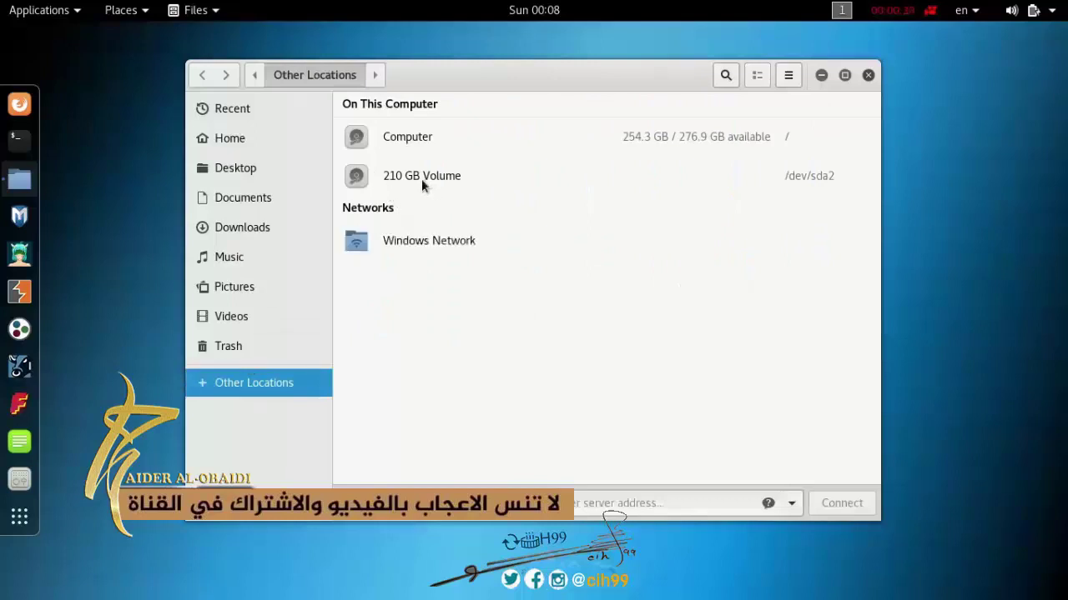
{"action": "left_click", "coordinate": [411, 181]}
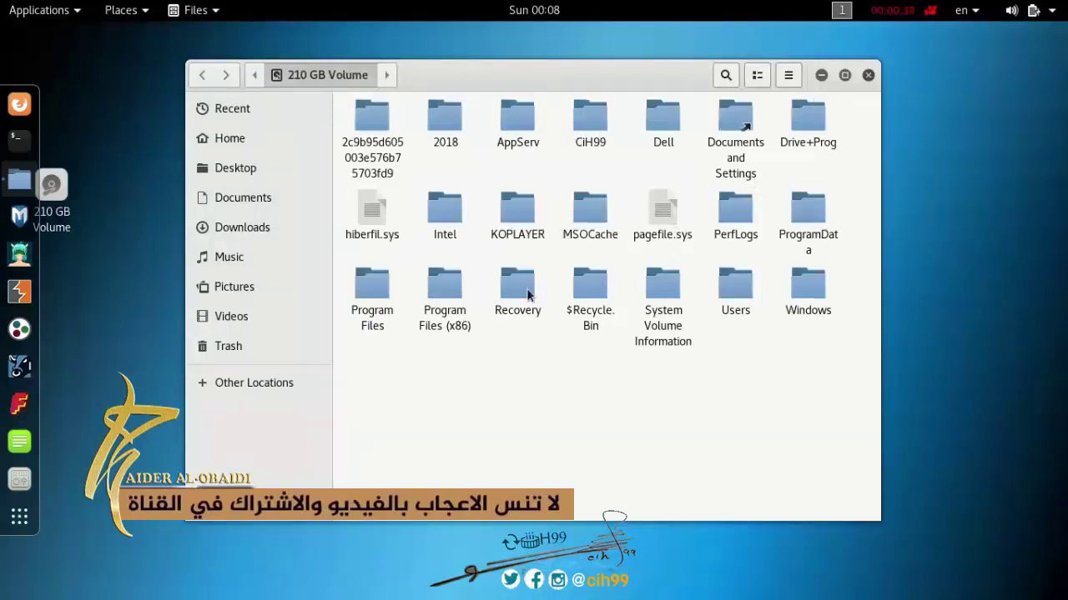
{"action": "left_click", "coordinate": [807, 312]}
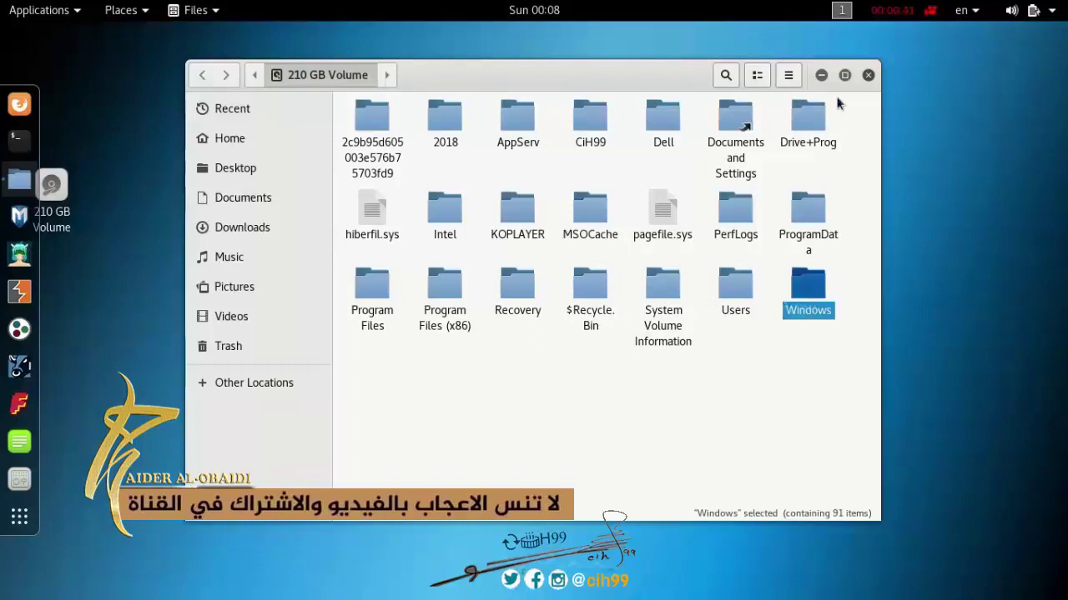
{"action": "left_click", "coordinate": [867, 75]}
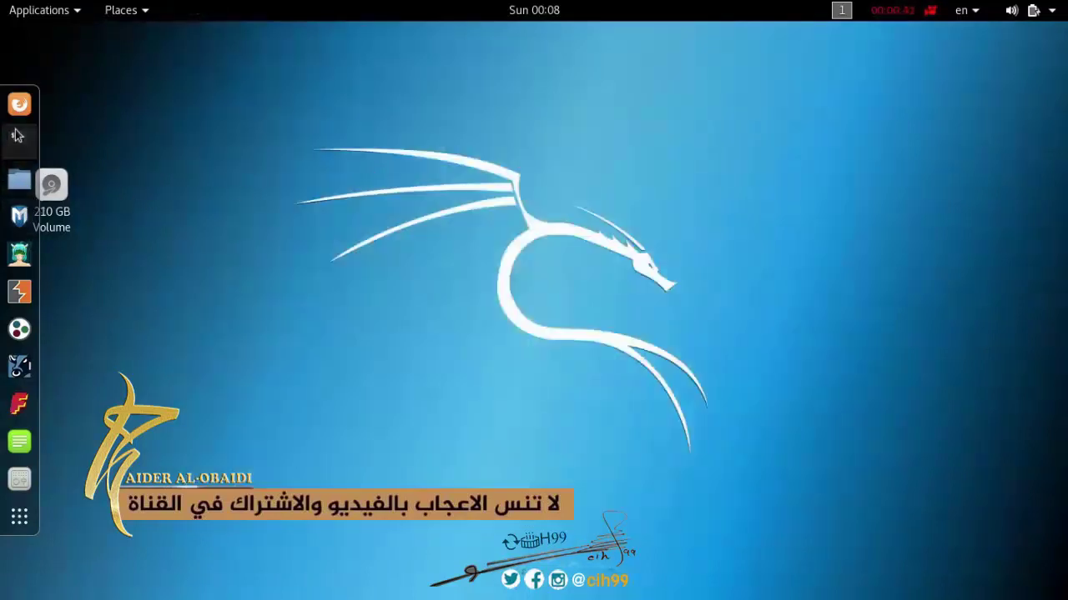
{"action": "left_click_drag", "start_coordinate": [61, 202], "coordinate": [60, 67]}
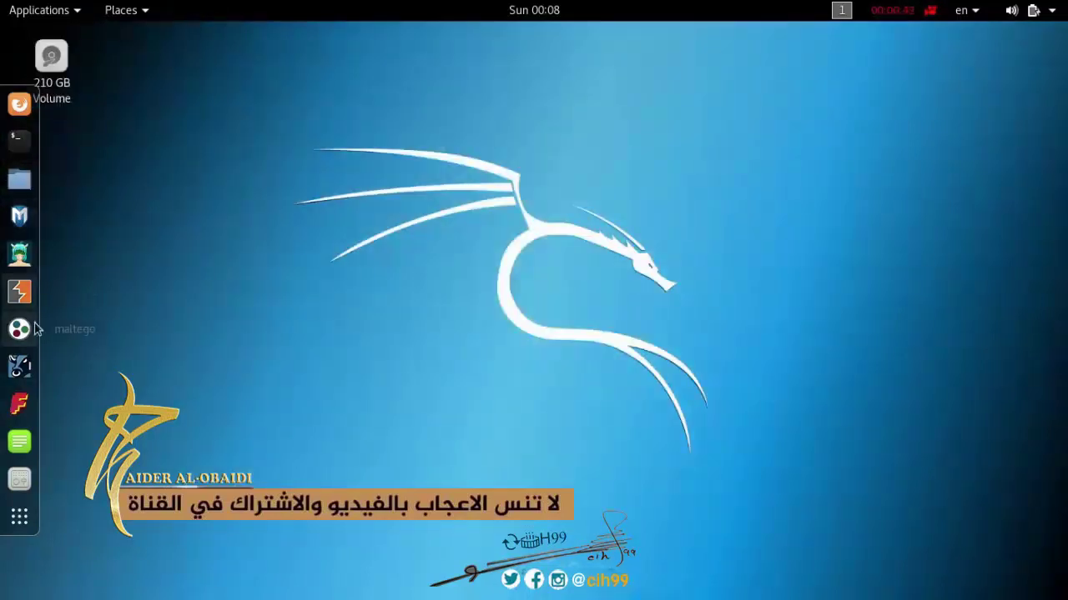
Look through the pages of installed applications and return to the desktop.
{"action": "left_click", "coordinate": [21, 521]}
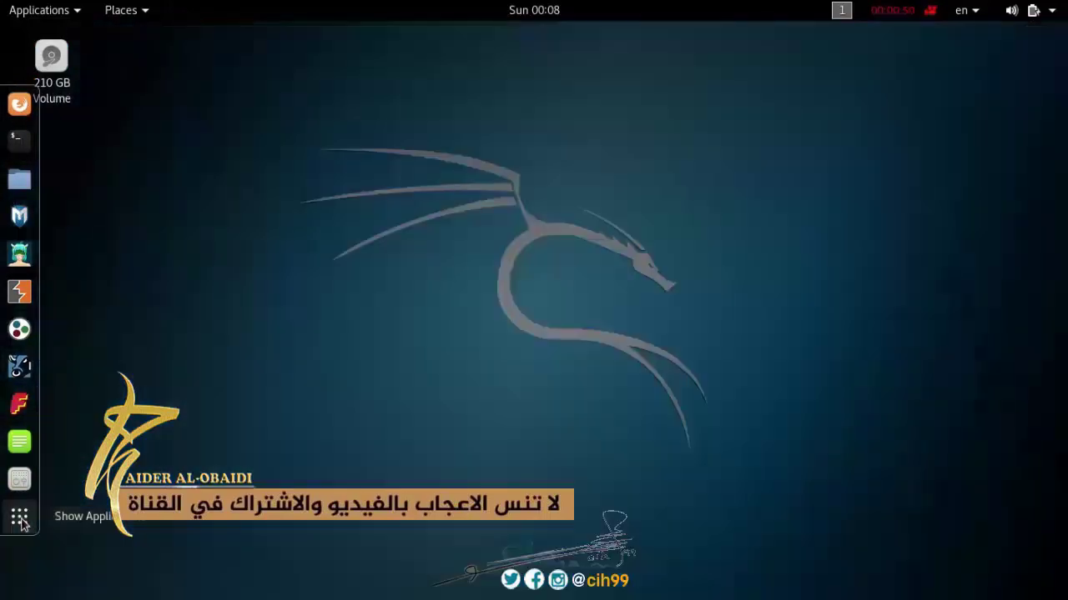
{"action": "scroll", "coordinate": [500, 350], "scroll_direction": "down", "scroll_amount": 2}
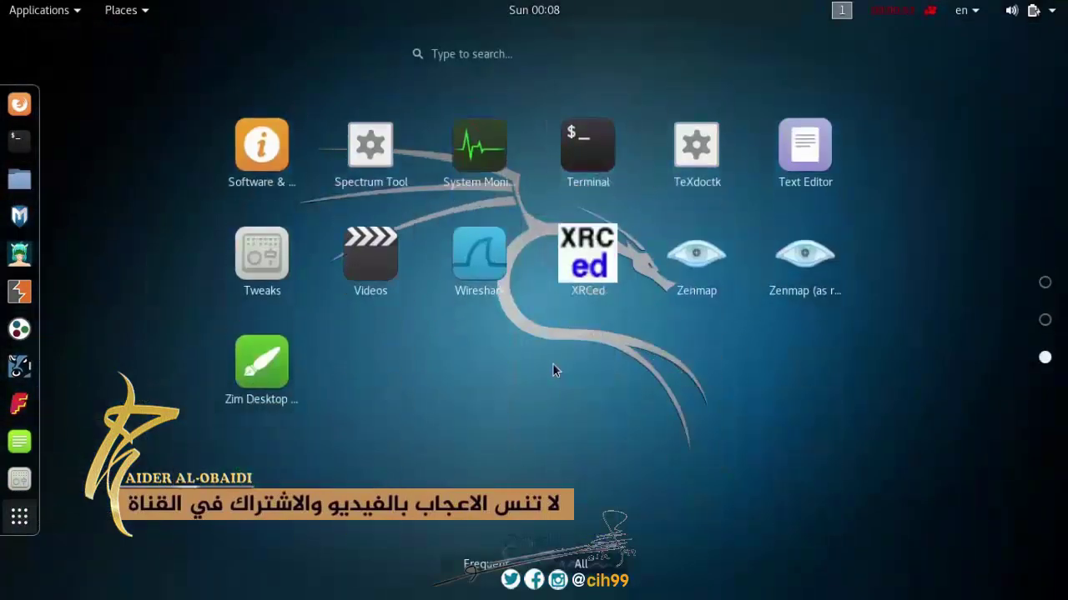
{"action": "scroll", "coordinate": [525, 353], "scroll_direction": "up", "scroll_amount": 2}
{"action": "left_click", "coordinate": [462, 60]}
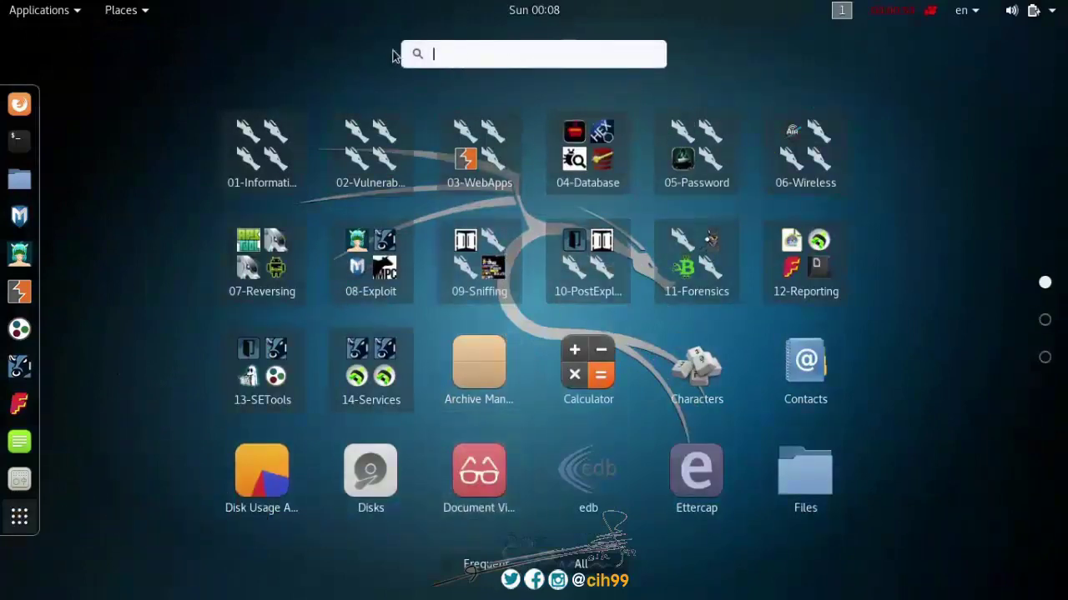
{"action": "left_click", "coordinate": [106, 98]}
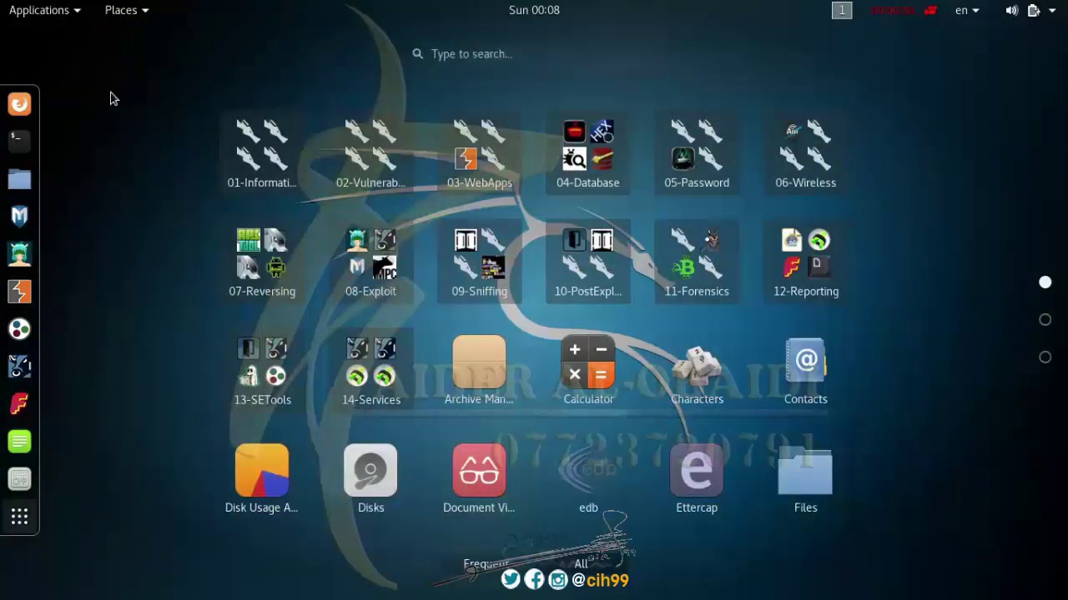
{"action": "left_click", "coordinate": [17, 521]}
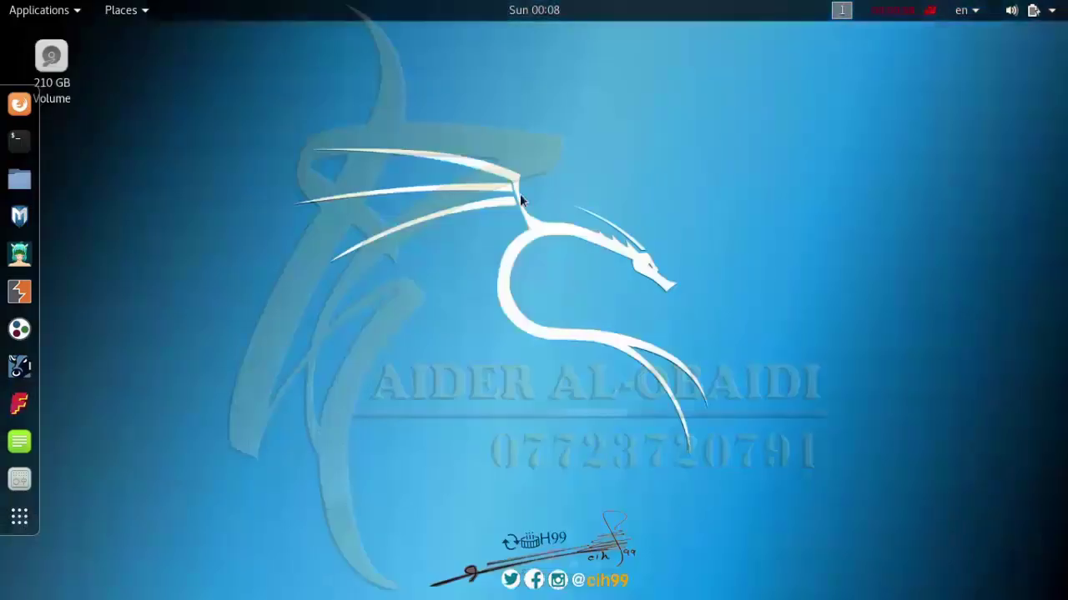
Try to open a terminal from the desktop.
{"action": "right_click", "coordinate": [497, 239]}
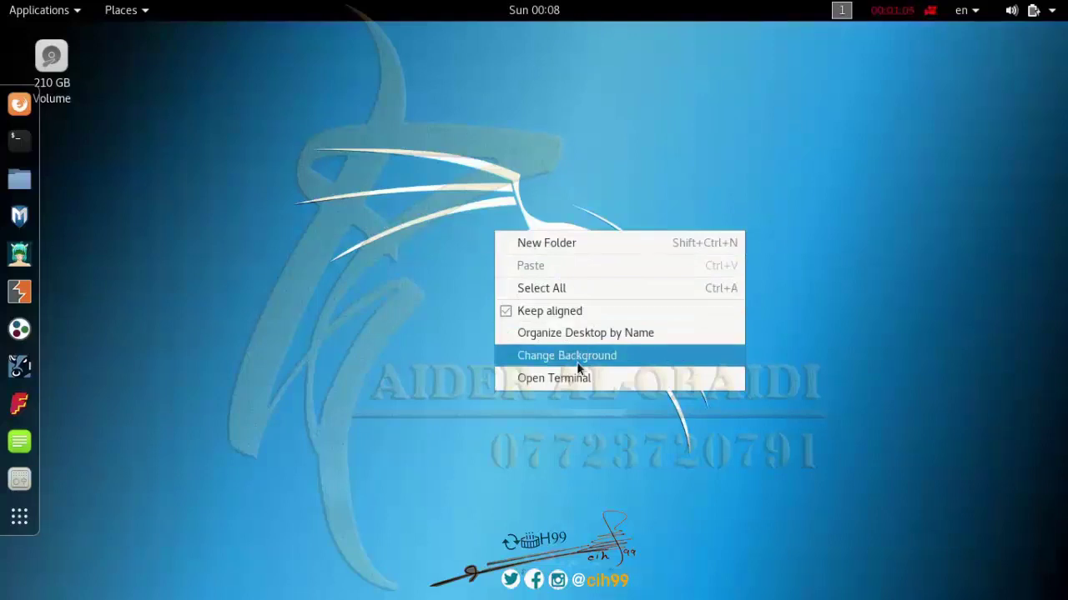
{"action": "left_click", "coordinate": [564, 384]}
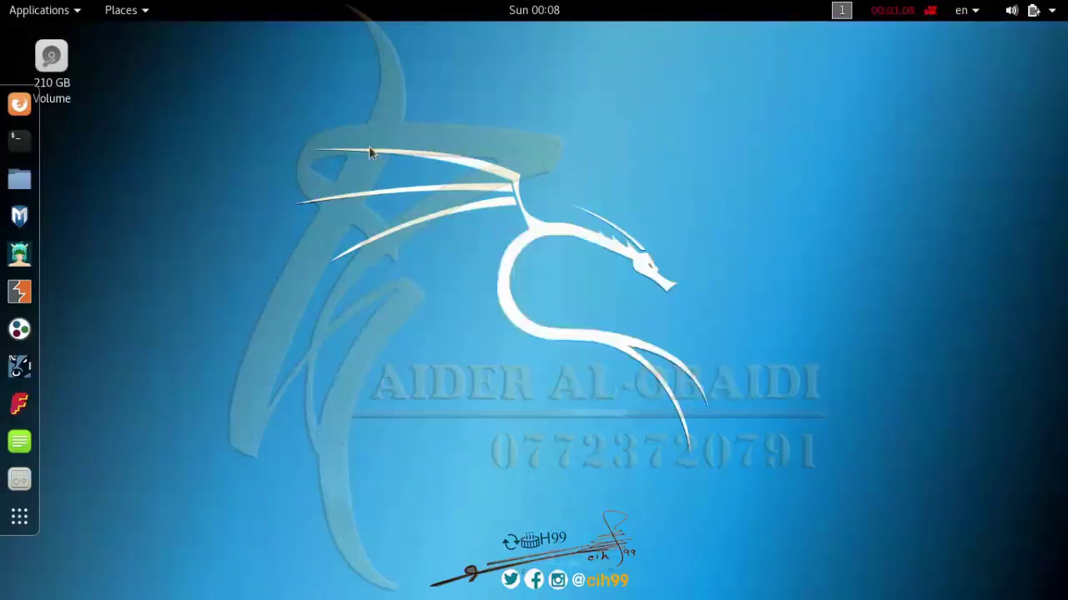
View the home, Videos, Trash, Desktop, Documents, Downloads, Music and Pictures folders, and close the file window.
{"action": "left_click", "coordinate": [22, 190]}
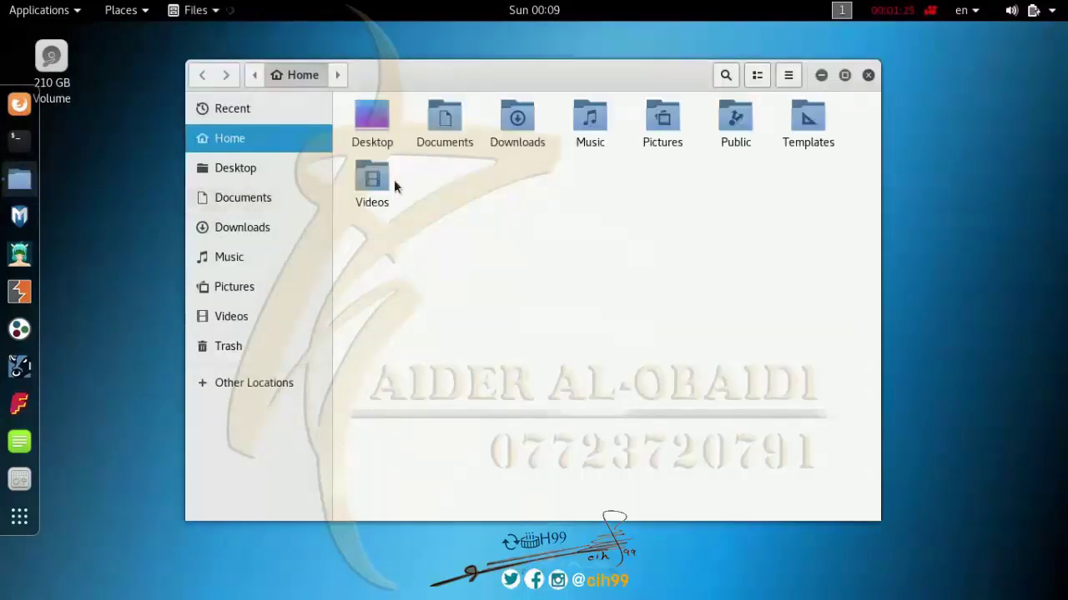
{"action": "left_click", "coordinate": [242, 319]}
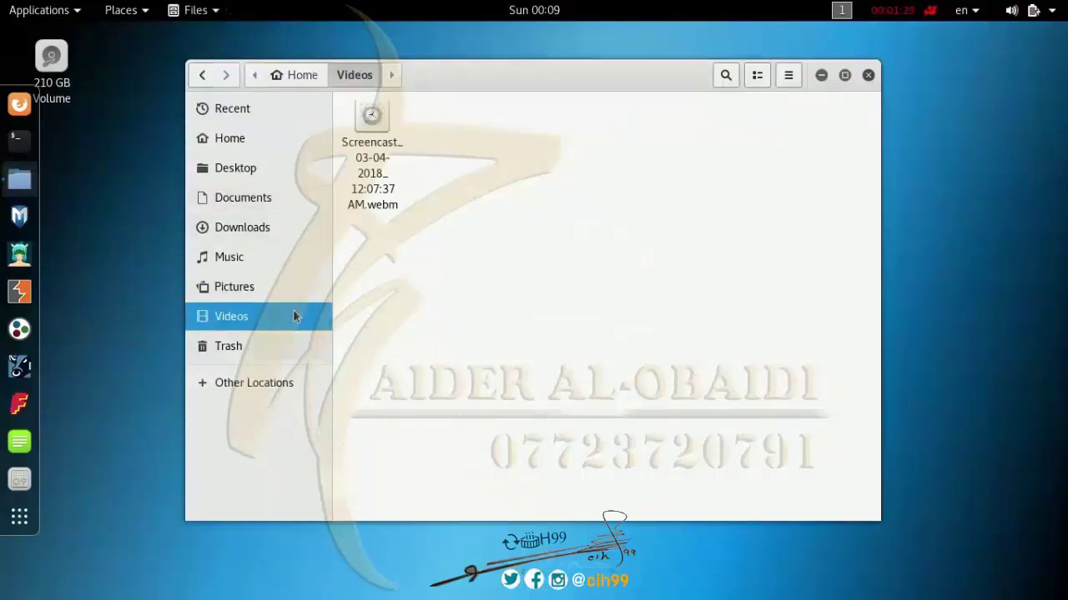
{"action": "left_click", "coordinate": [225, 349]}
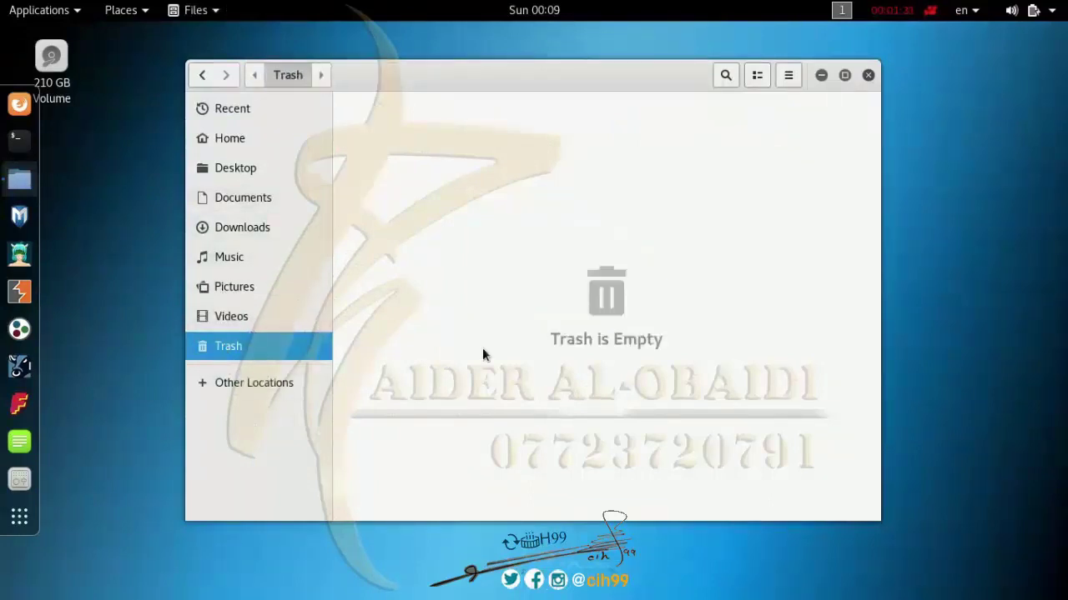
{"action": "left_click", "coordinate": [249, 138]}
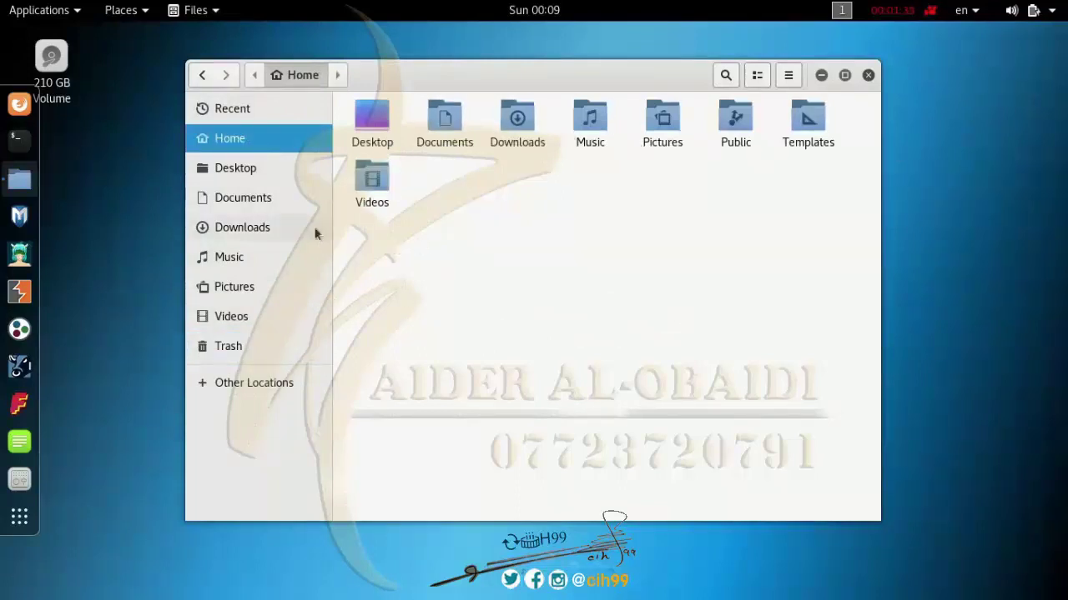
{"action": "left_click", "coordinate": [242, 169]}
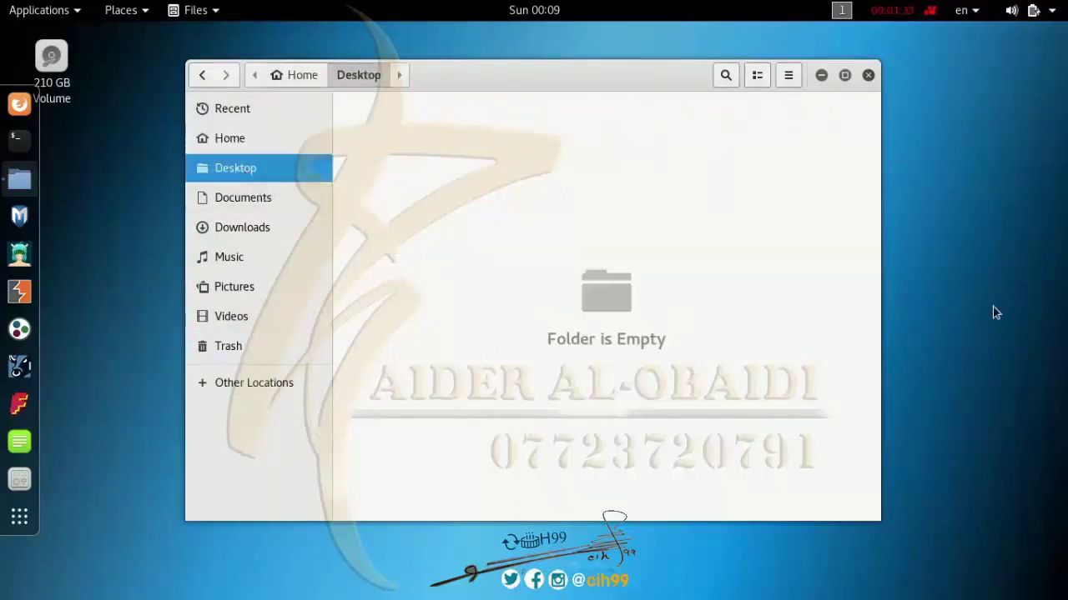
{"action": "left_click", "coordinate": [248, 208]}
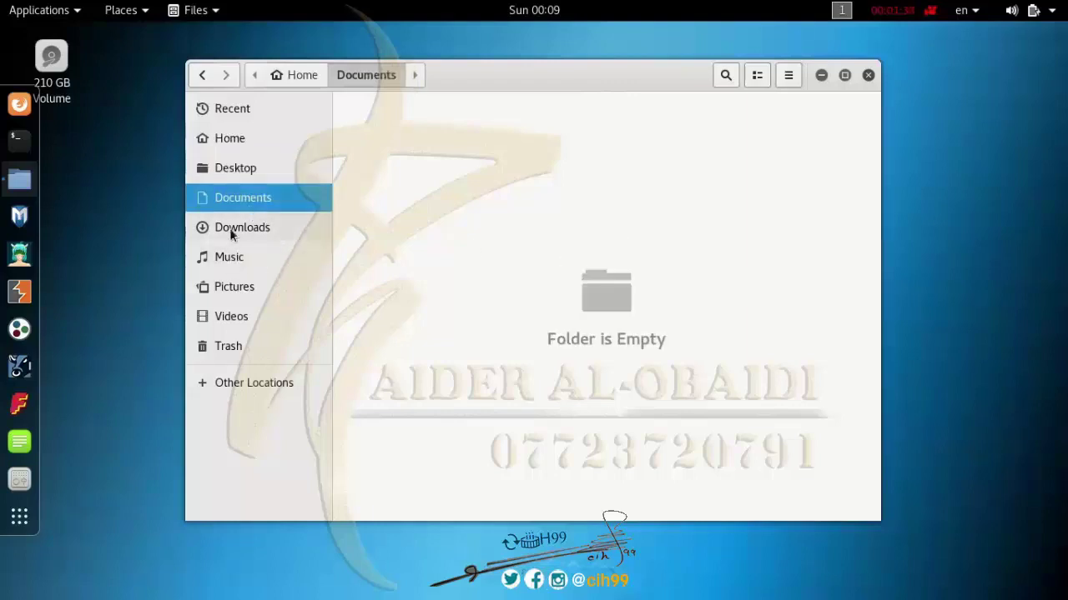
{"action": "left_click", "coordinate": [229, 228]}
{"action": "left_click", "coordinate": [232, 260]}
{"action": "left_click", "coordinate": [244, 292]}
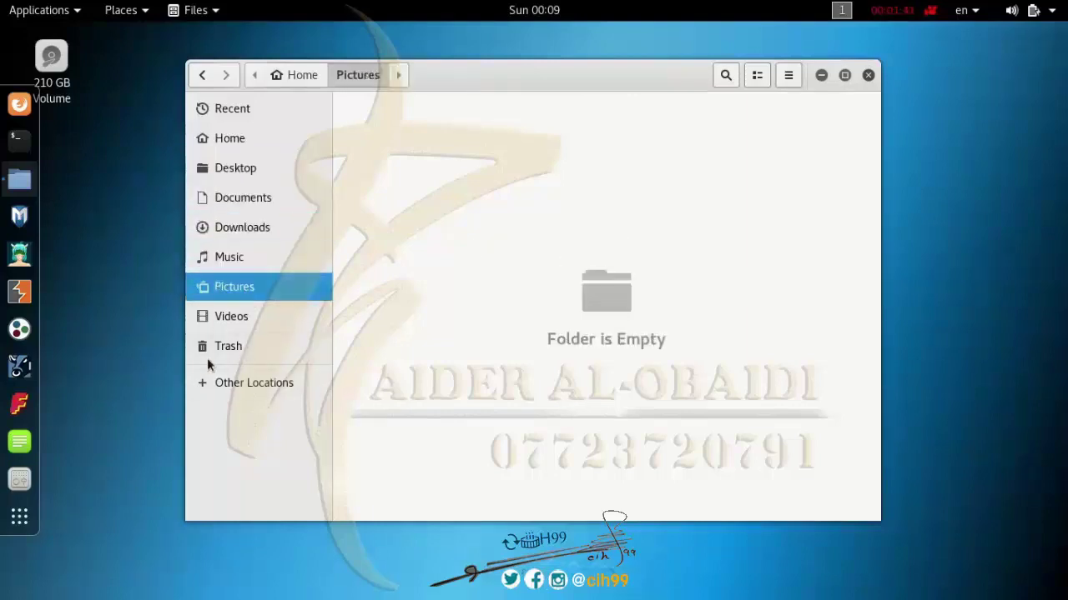
{"action": "left_click", "coordinate": [868, 75]}
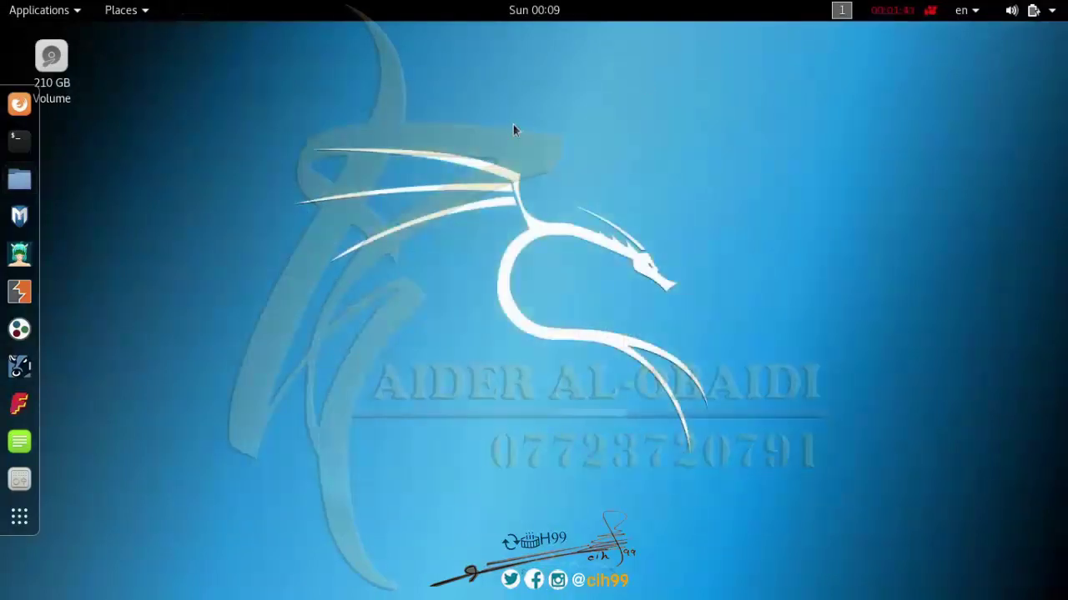
Open the home folder in a new file window and review its sorting and view options.
{"action": "left_click", "coordinate": [19, 179]}
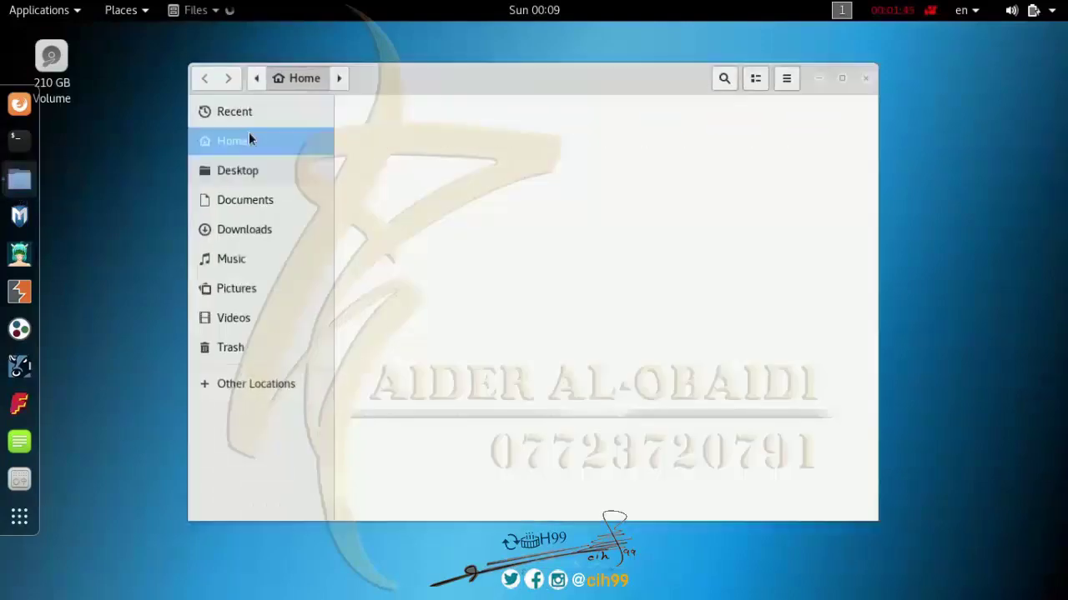
{"action": "left_click", "coordinate": [787, 81]}
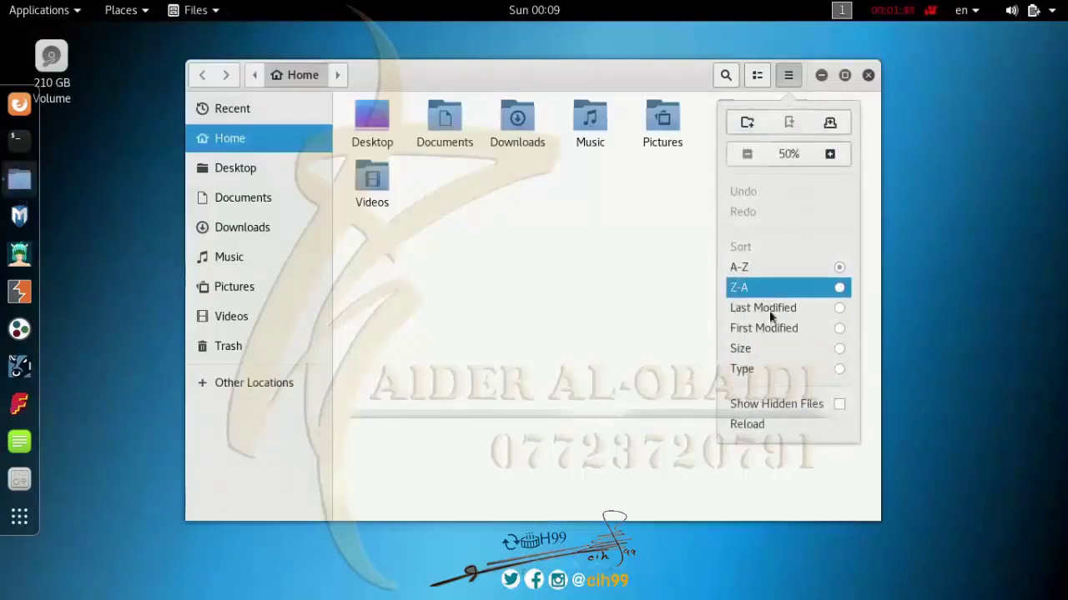
{"action": "left_click", "coordinate": [557, 295]}
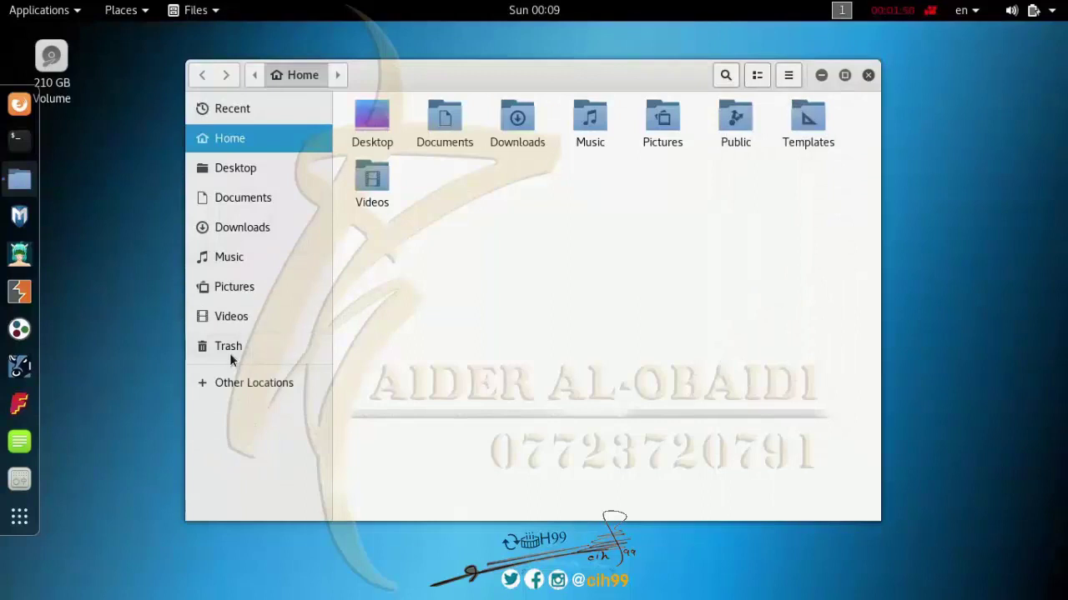
Look into the CiH99 folder on the 210 GB Volume, and open the CSIT Courses folder inside 2018.
{"action": "left_click", "coordinate": [284, 383]}
{"action": "left_click", "coordinate": [445, 176]}
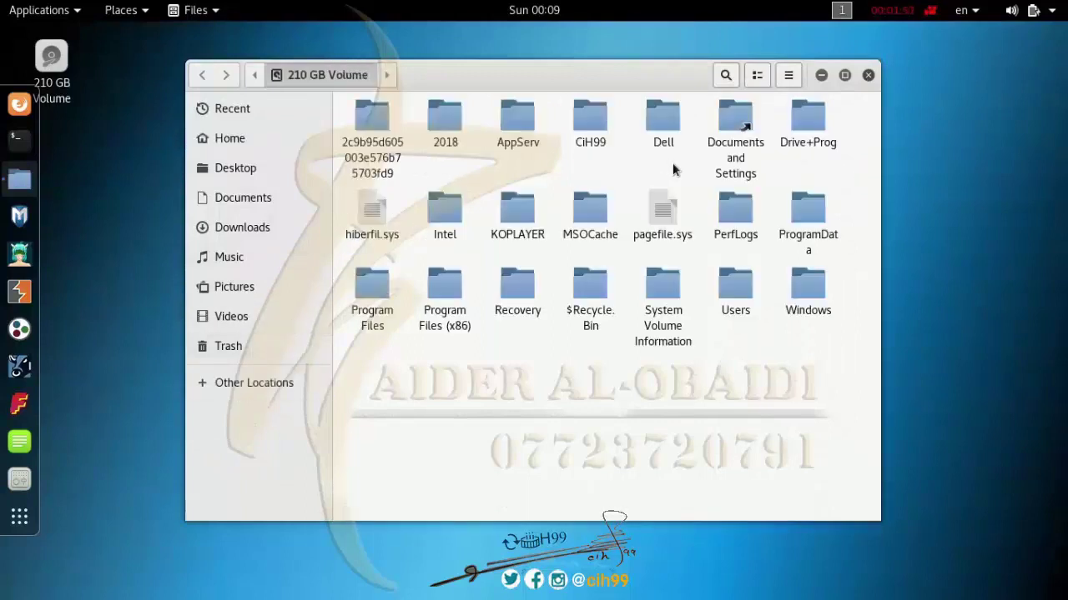
{"action": "double_click", "coordinate": [607, 140]}
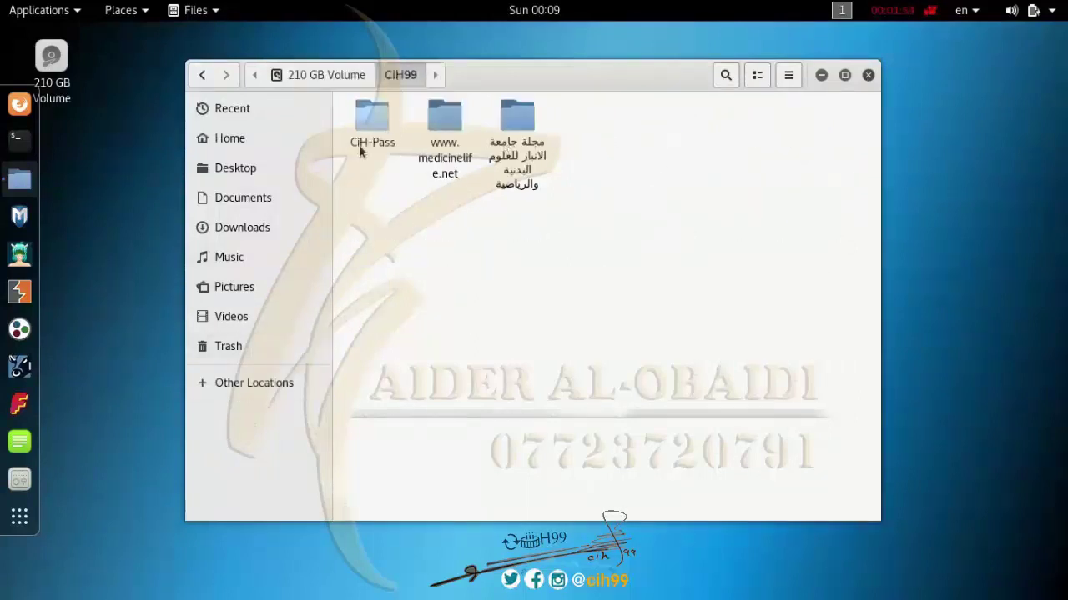
{"action": "left_click", "coordinate": [363, 76]}
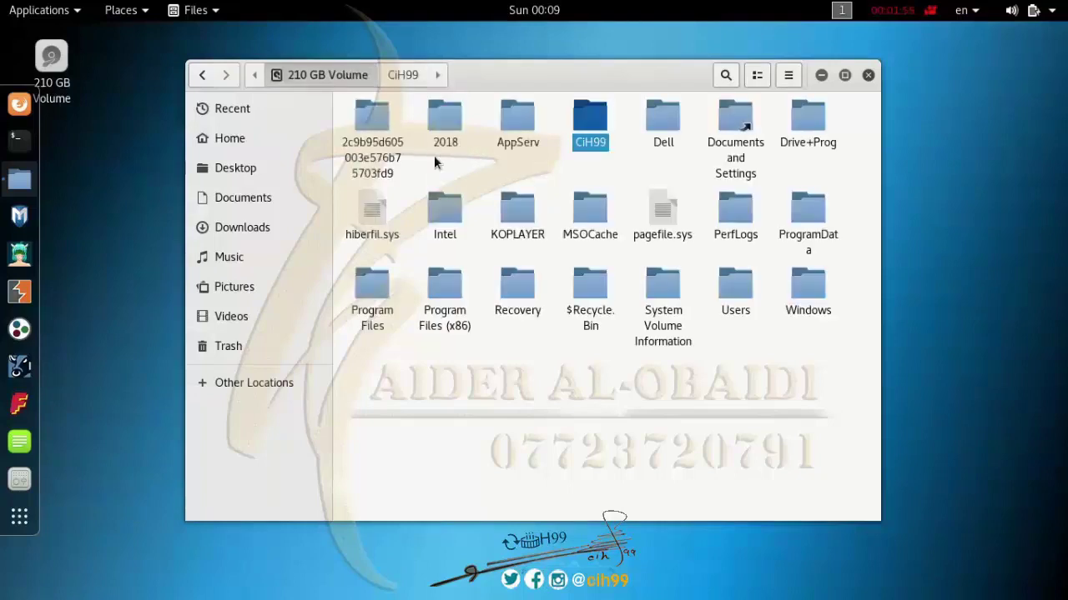
{"action": "left_click", "coordinate": [540, 169]}
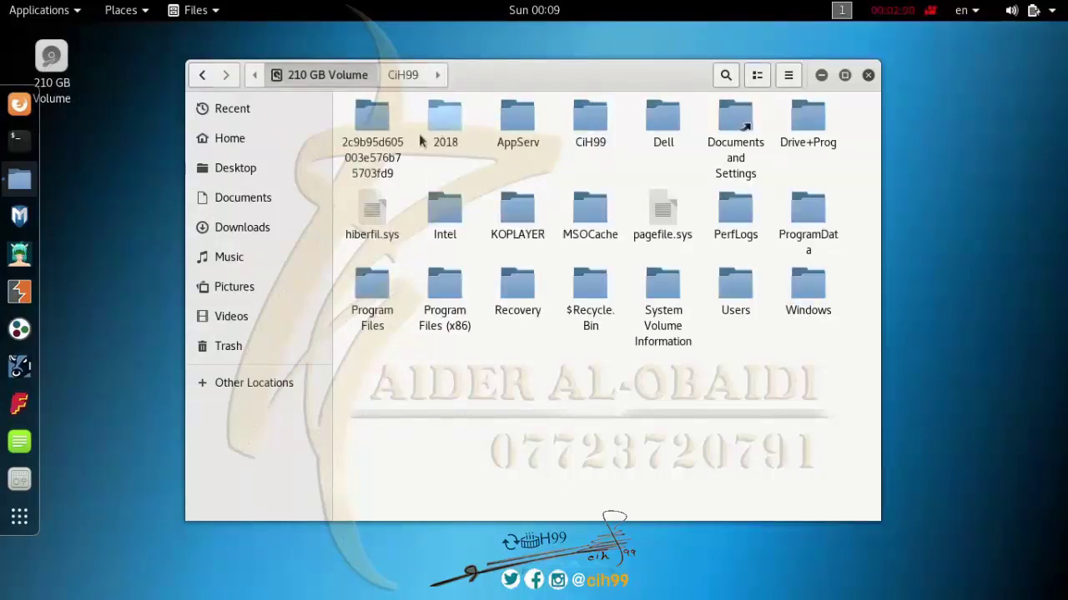
{"action": "double_click", "coordinate": [444, 132]}
{"action": "double_click", "coordinate": [372, 132]}
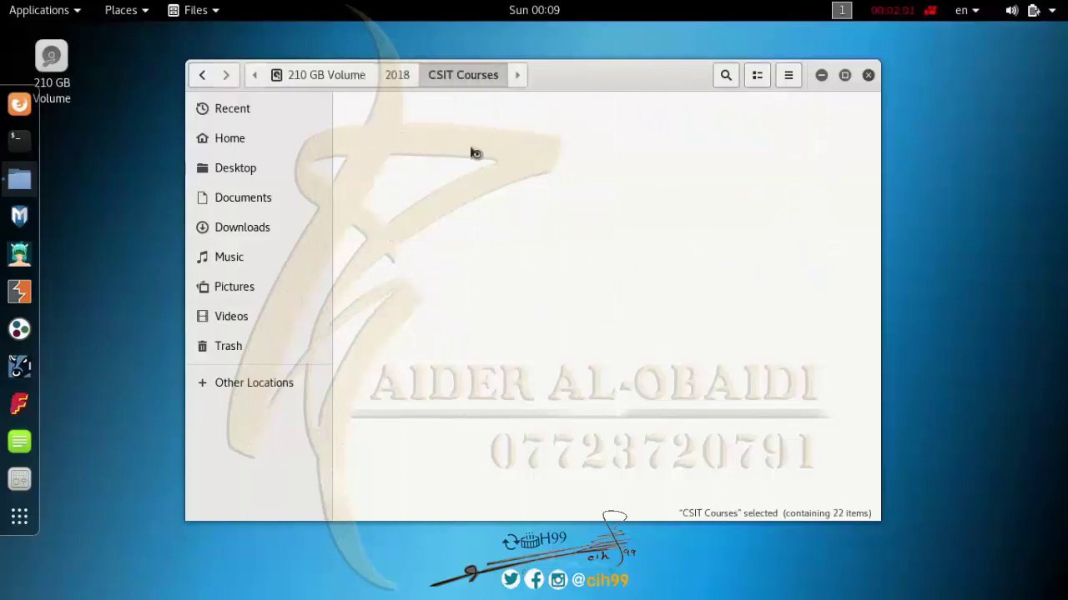
Sort the contents of the CSIT Courses folder by type.
{"action": "left_click", "coordinate": [788, 75]}
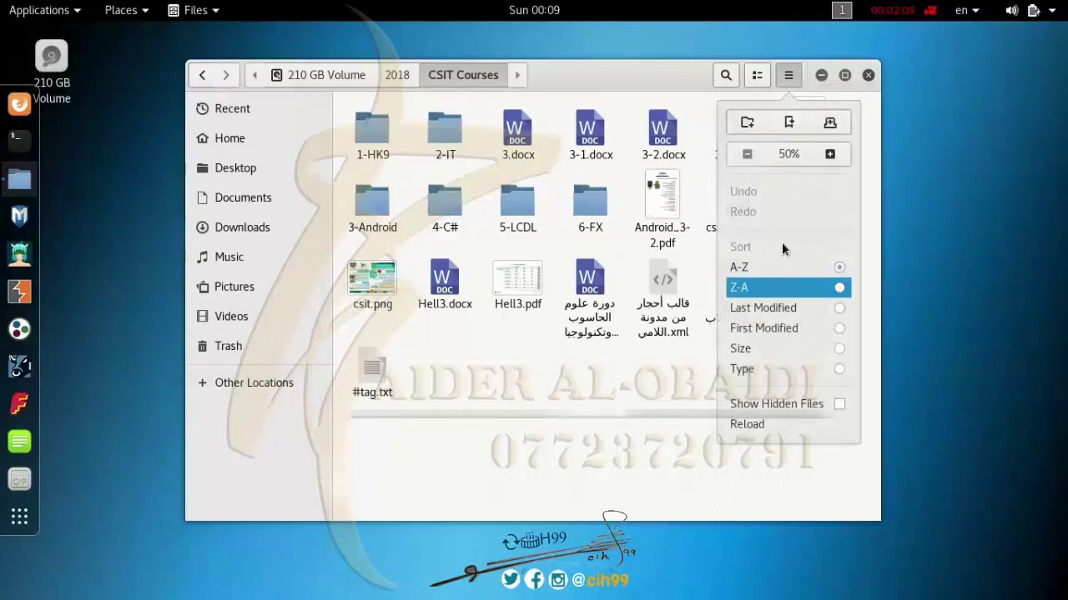
{"action": "left_click", "coordinate": [792, 372]}
{"action": "left_click", "coordinate": [572, 414]}
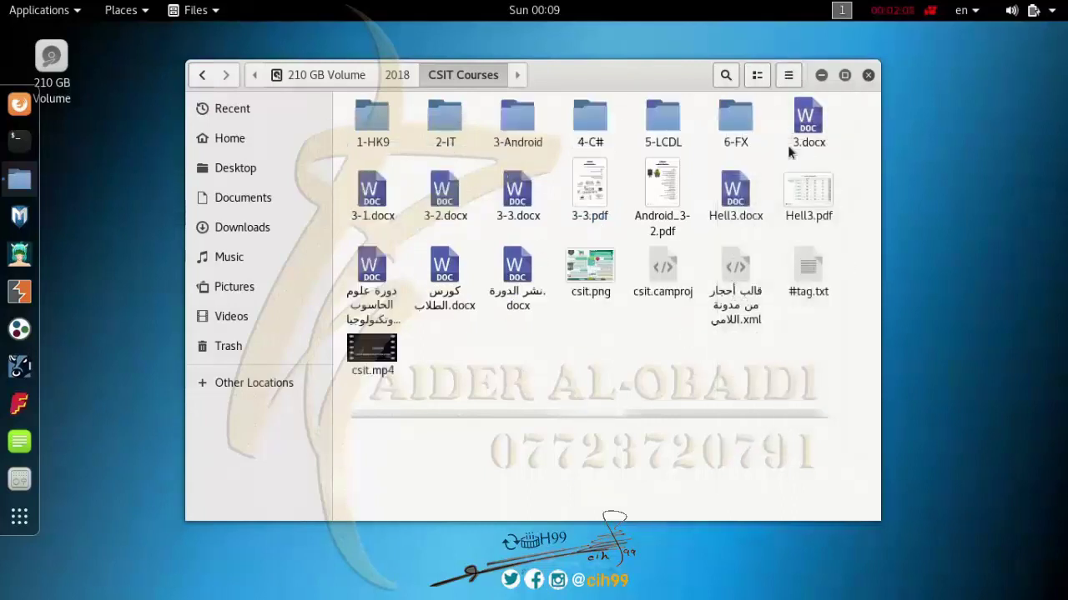
View the CSIT Courses folder as a list, restore the icon view, and close the file window.
{"action": "left_click", "coordinate": [760, 79]}
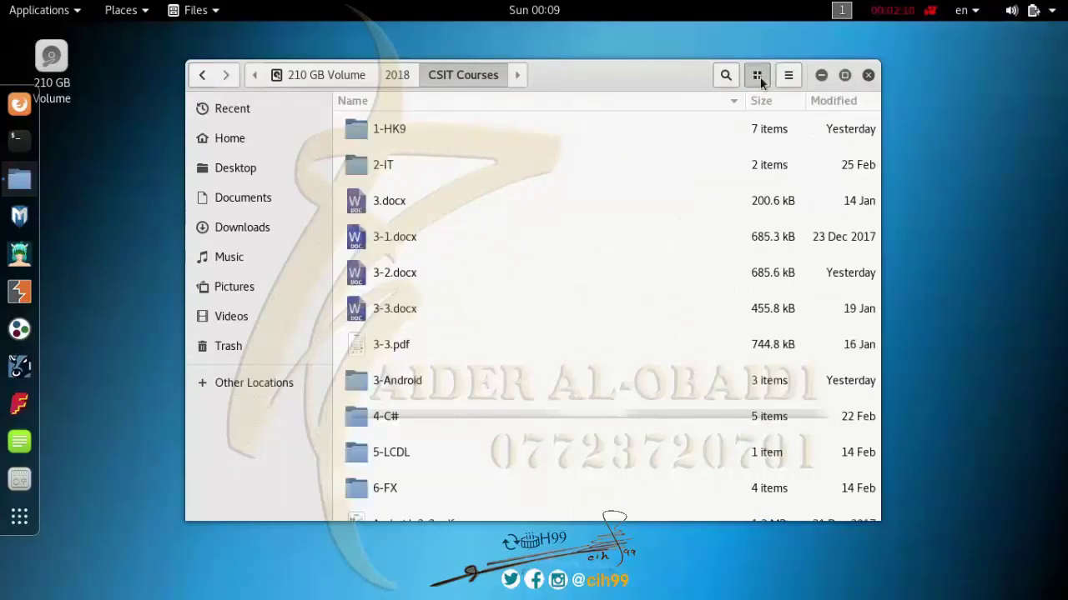
{"action": "left_click", "coordinate": [760, 77]}
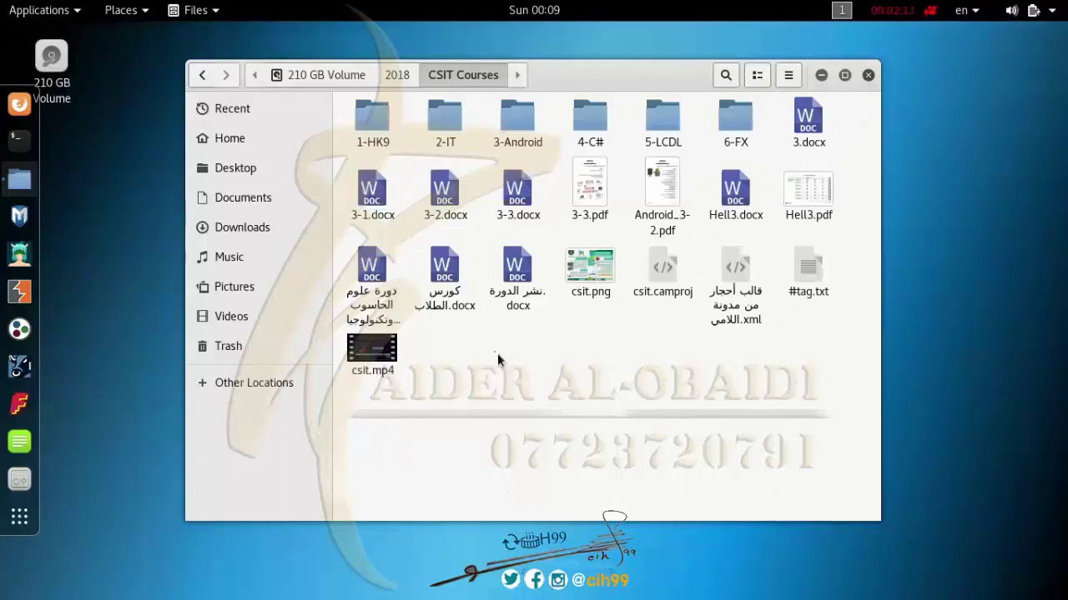
{"action": "left_click", "coordinate": [867, 75]}
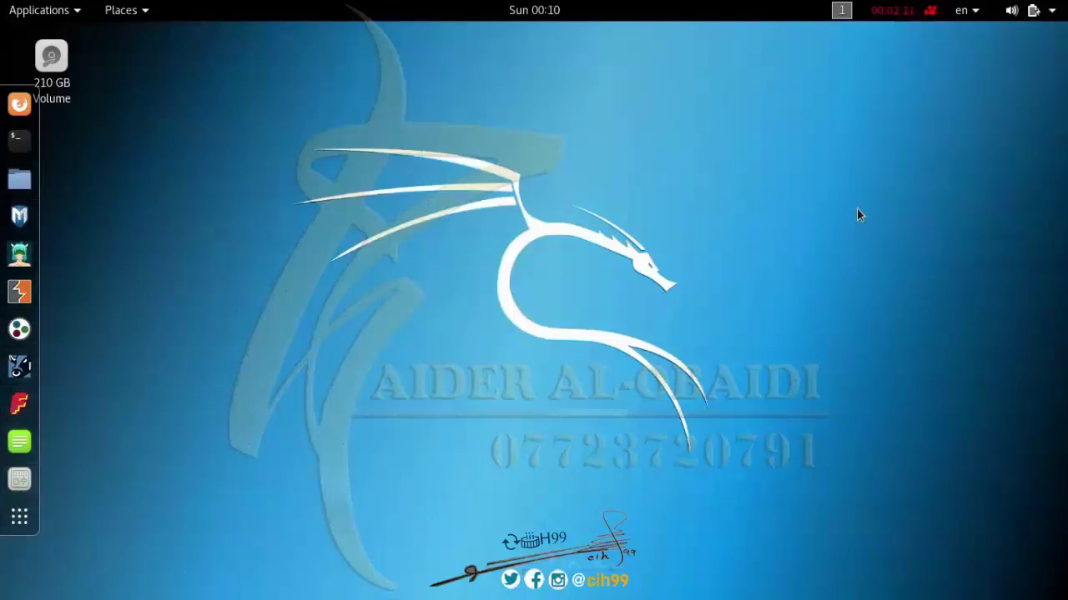
View the available keyboard input languages without changing the current one.
{"action": "left_click", "coordinate": [967, 12]}
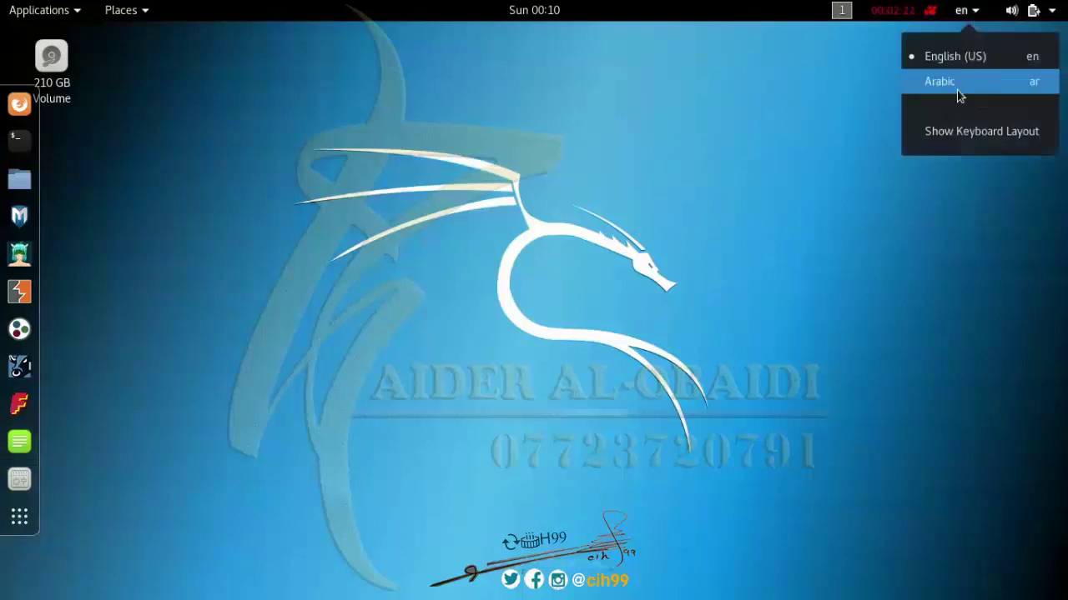
{"action": "left_click", "coordinate": [826, 134]}
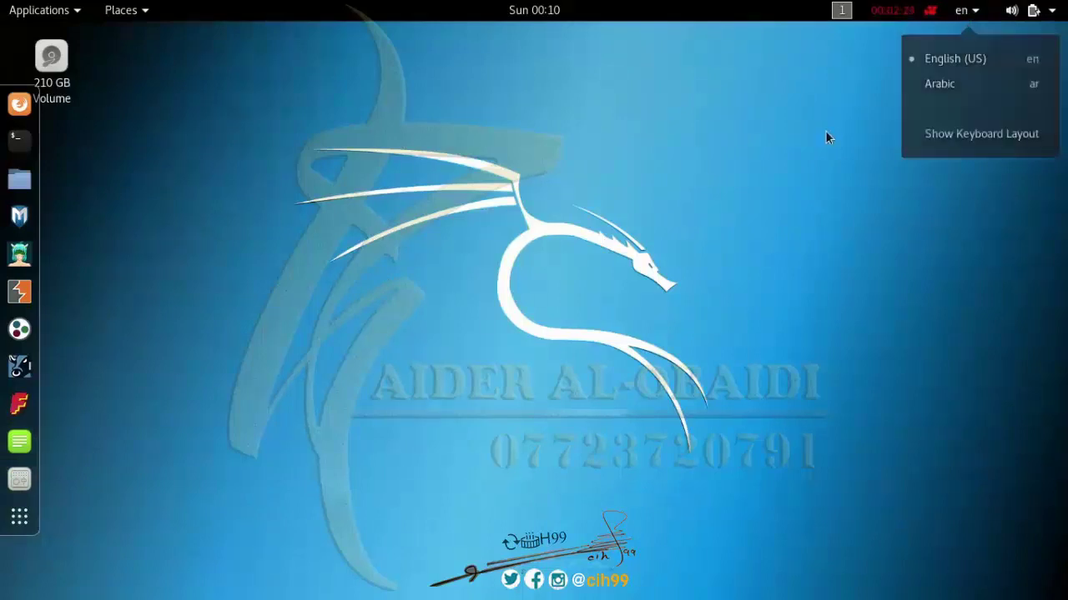
Connect to the CIH99.COM Wi-Fi network, entering the wireless network password.
{"action": "left_click", "coordinate": [1051, 17]}
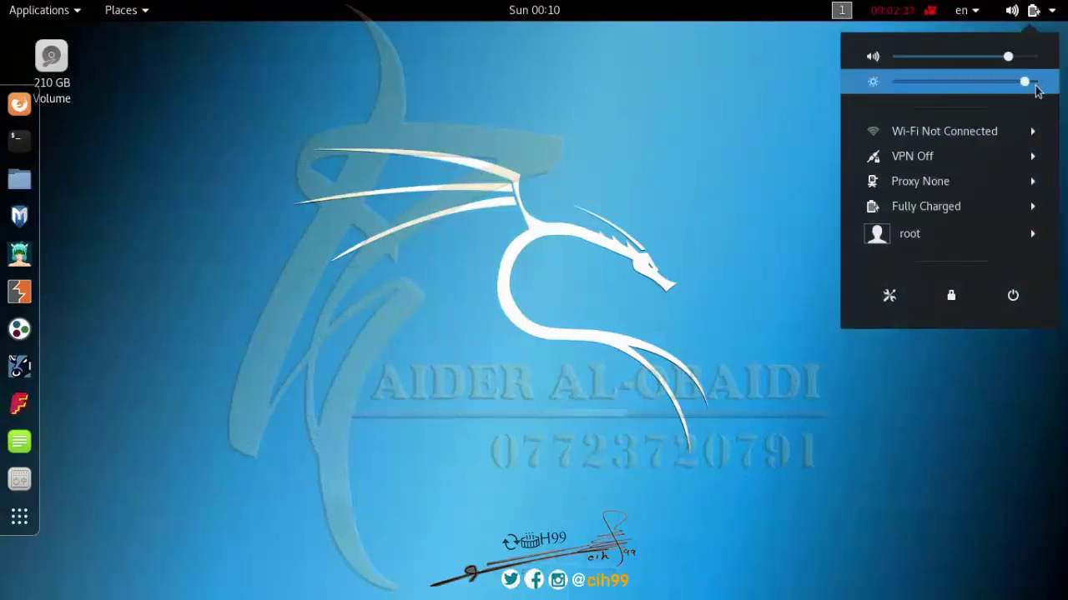
{"action": "left_click", "coordinate": [922, 139]}
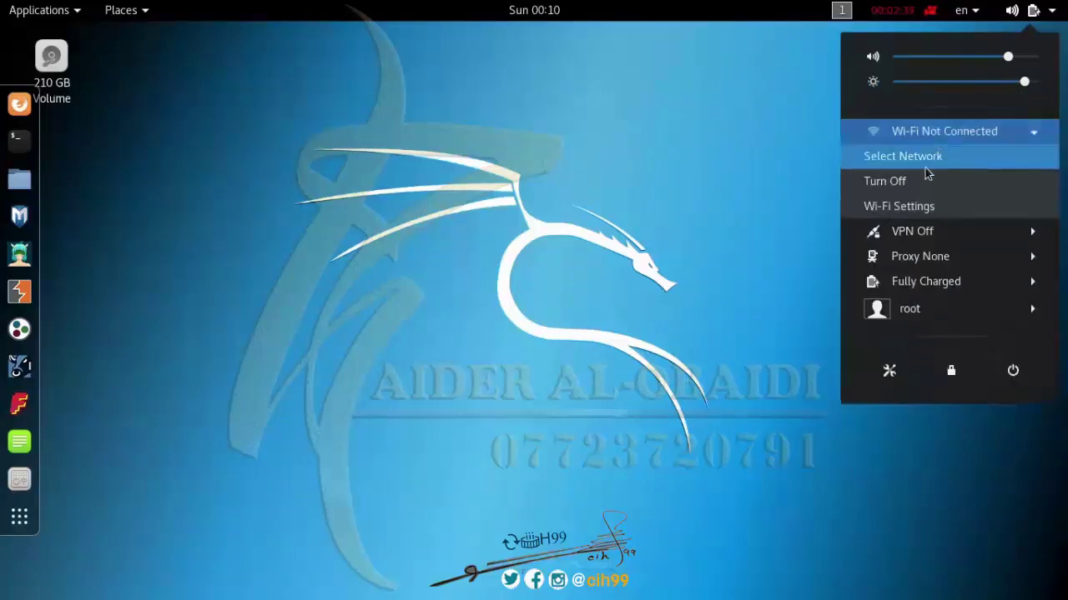
{"action": "left_click", "coordinate": [903, 156]}
{"action": "left_click", "coordinate": [404, 218]}
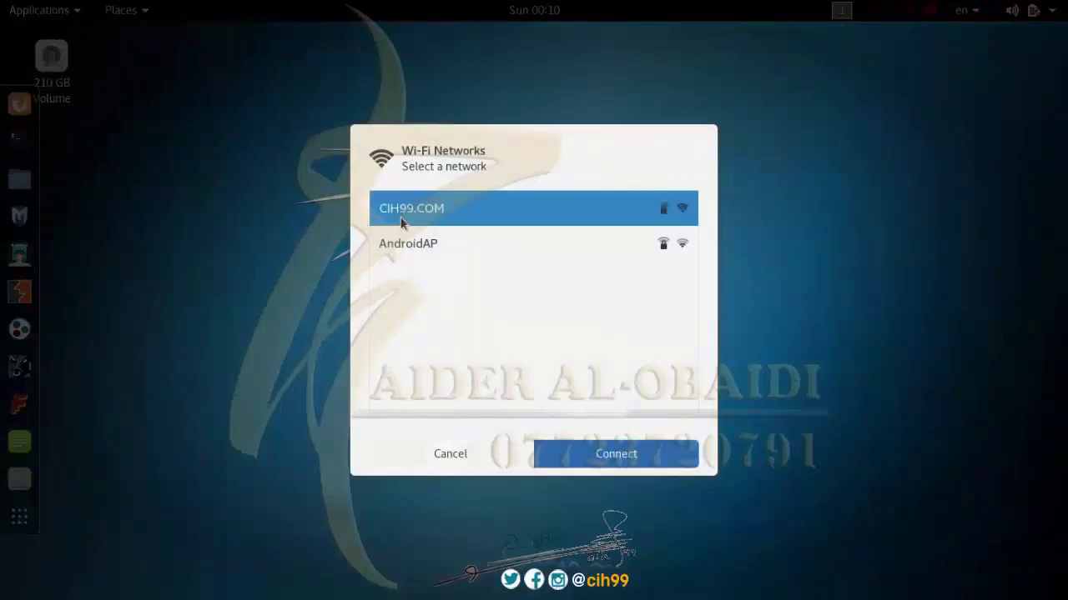
{"action": "left_click", "coordinate": [593, 467]}
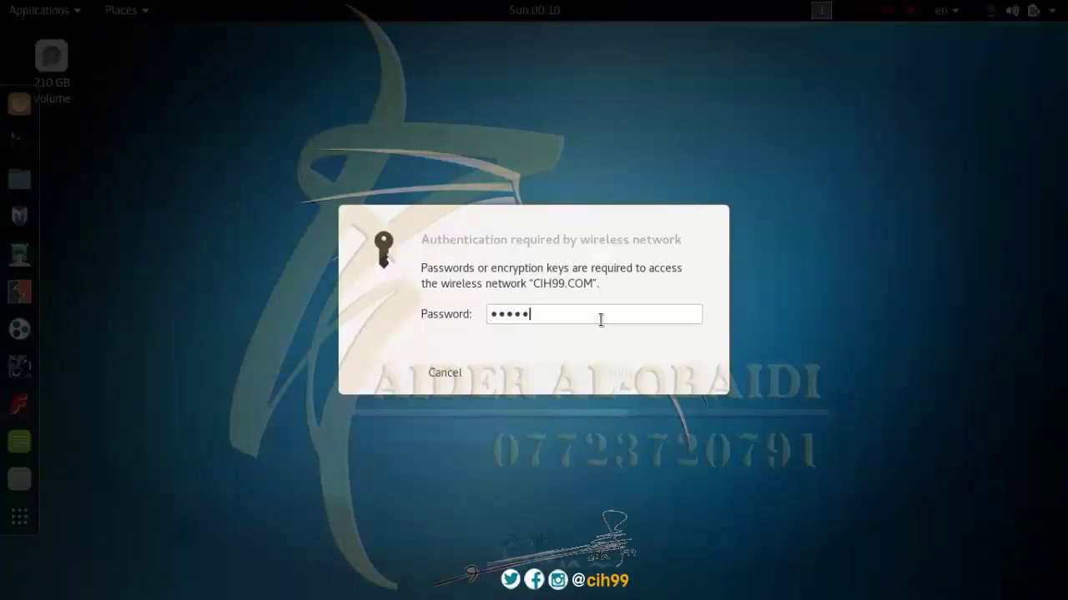
{"action": "type", "text": "1"}
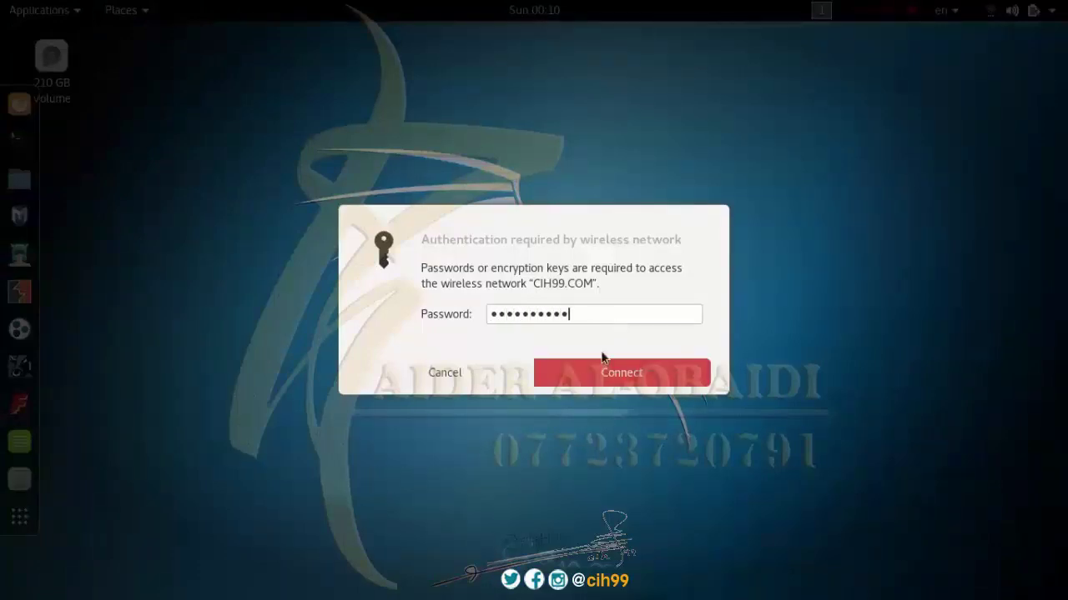
{"action": "left_click", "coordinate": [588, 375]}
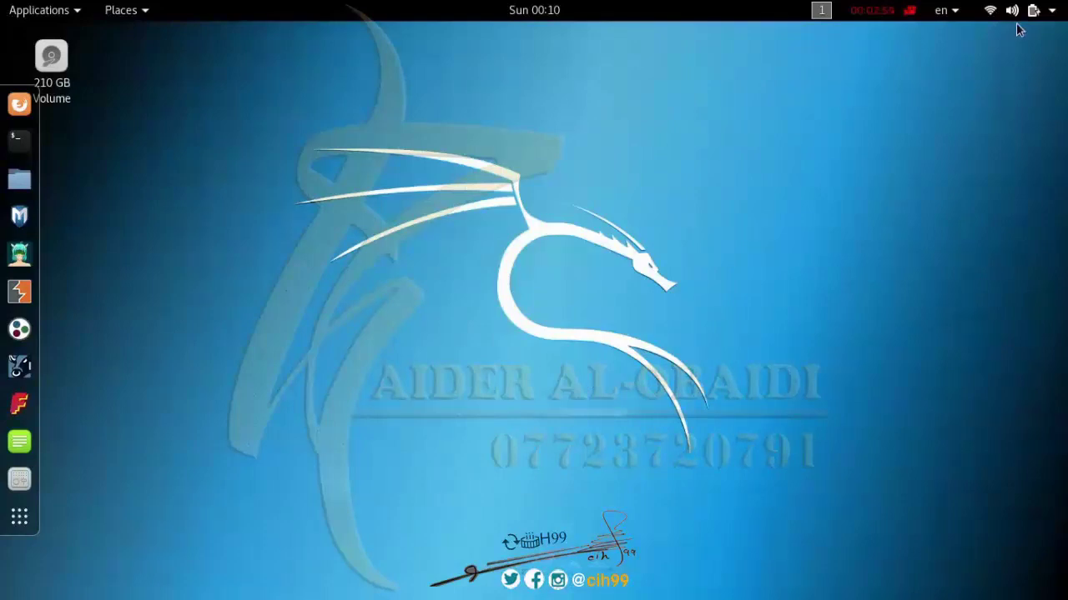
Set Blank screen to Never in the power settings, and close the settings window.
{"action": "left_click", "coordinate": [1052, 10]}
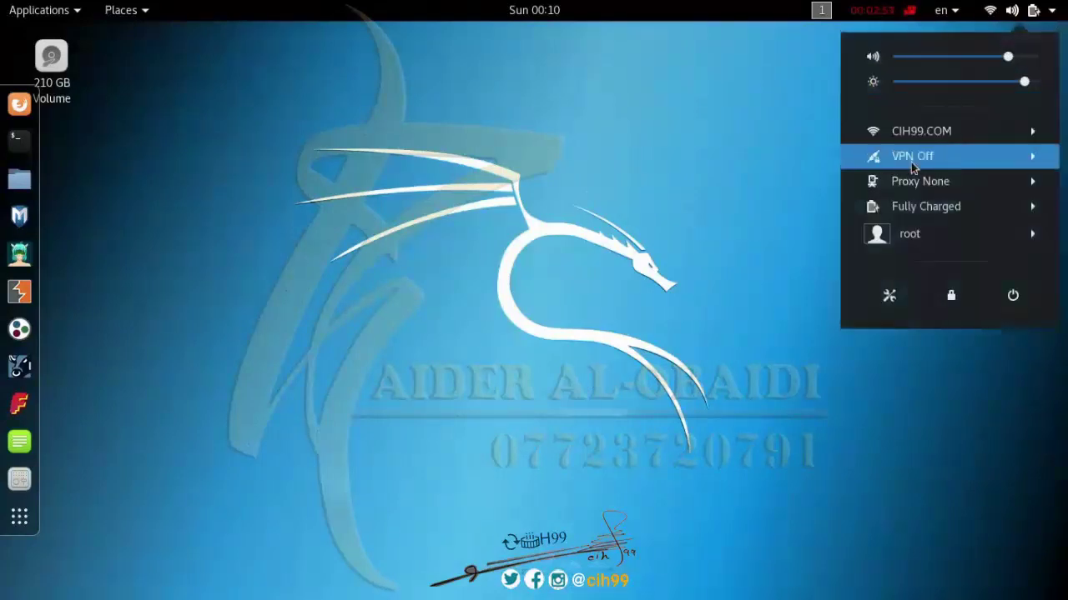
{"action": "left_click", "coordinate": [987, 212]}
{"action": "left_click", "coordinate": [926, 233]}
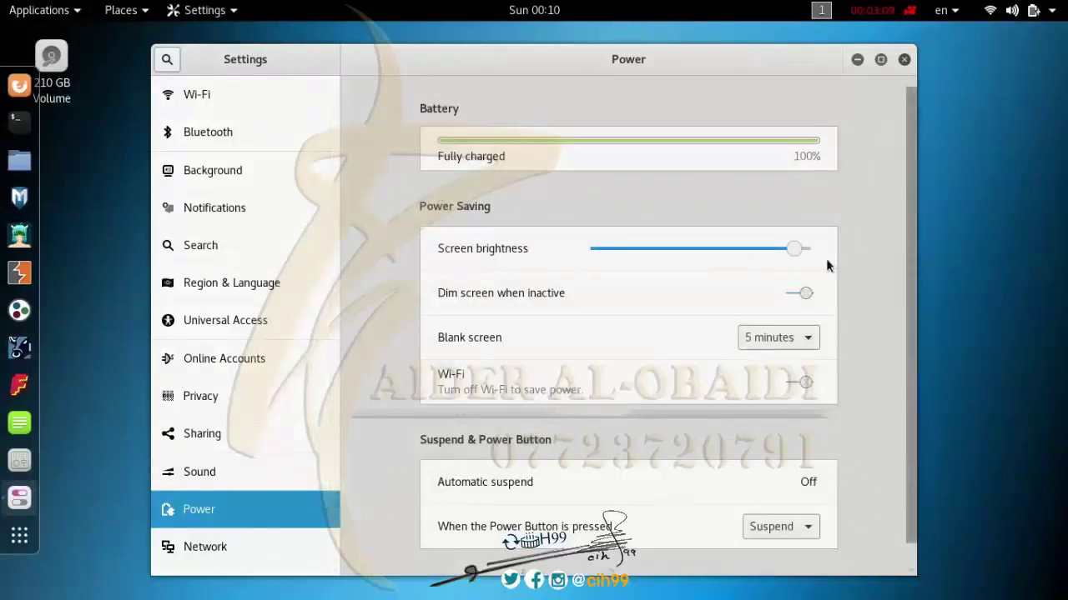
{"action": "left_click", "coordinate": [784, 342]}
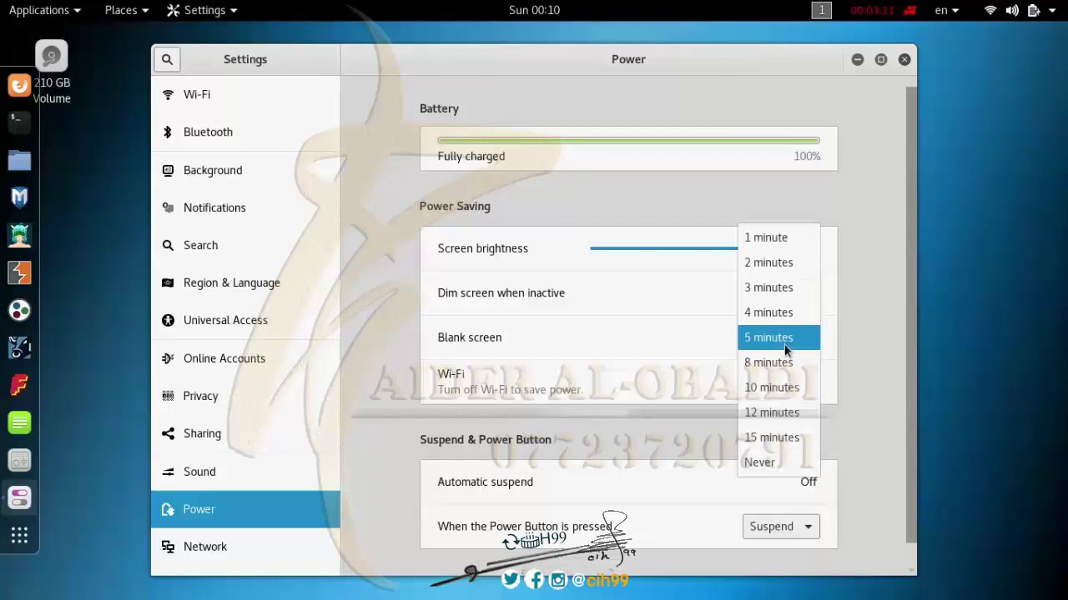
{"action": "left_click", "coordinate": [765, 467]}
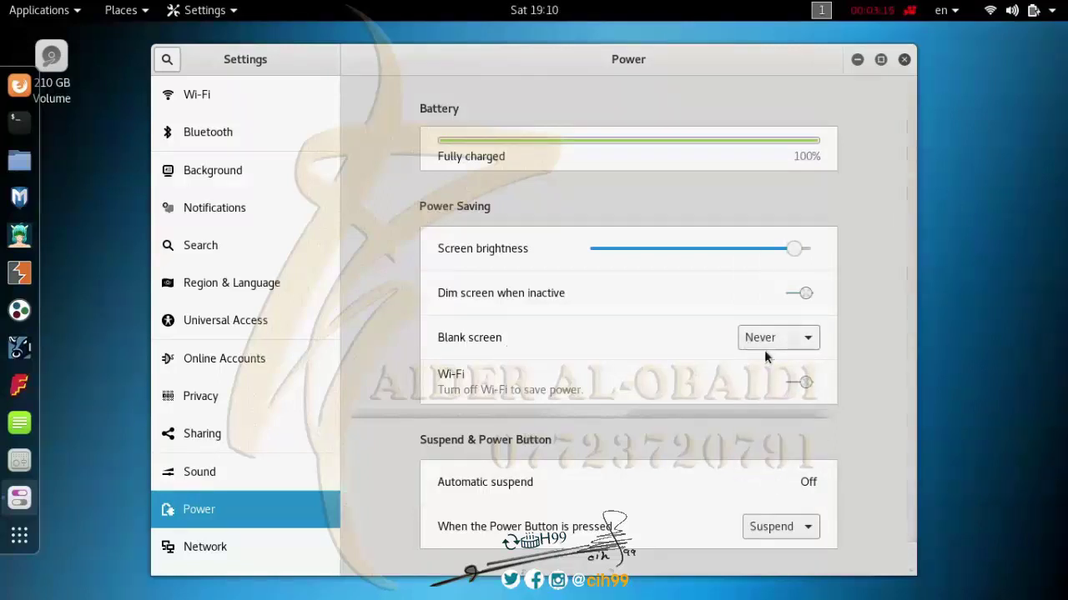
{"action": "scroll", "coordinate": [856, 383], "scroll_direction": "down", "scroll_amount": 1}
{"action": "scroll", "coordinate": [857, 384], "scroll_direction": "up", "scroll_amount": 1}
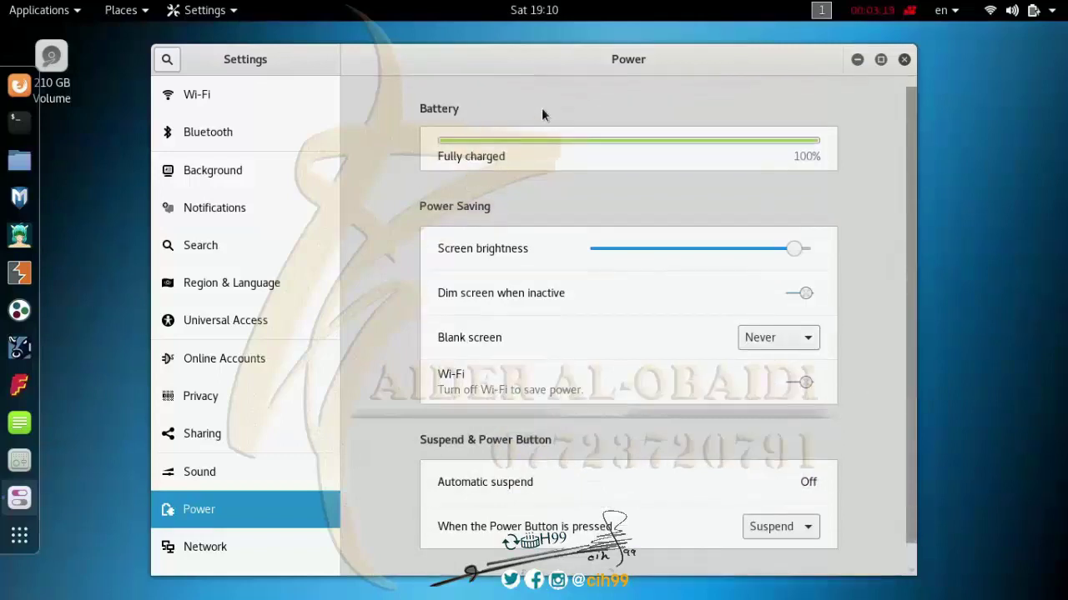
{"action": "left_click", "coordinate": [906, 62]}
View the account settings of the root user, and close the settings window.
{"action": "left_click", "coordinate": [1041, 10]}
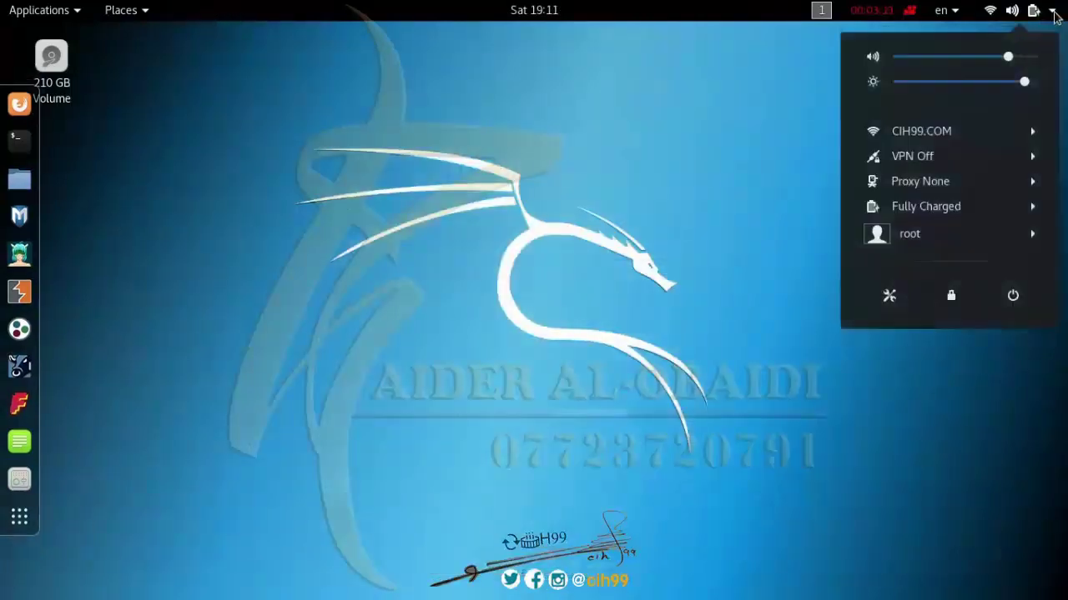
{"action": "left_click", "coordinate": [926, 248]}
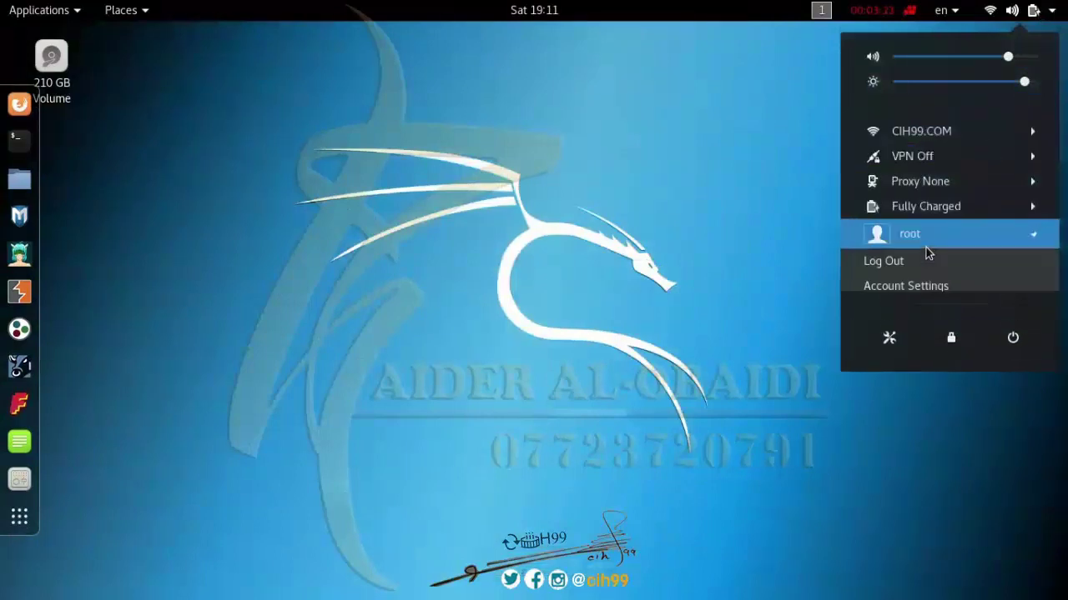
{"action": "left_click", "coordinate": [895, 286]}
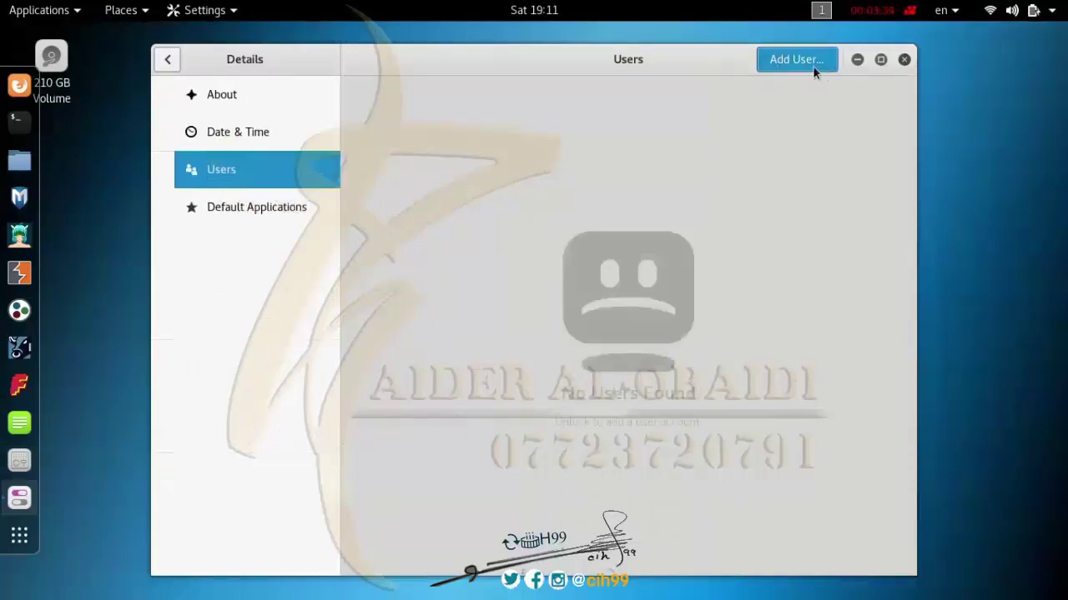
{"action": "left_click", "coordinate": [906, 64]}
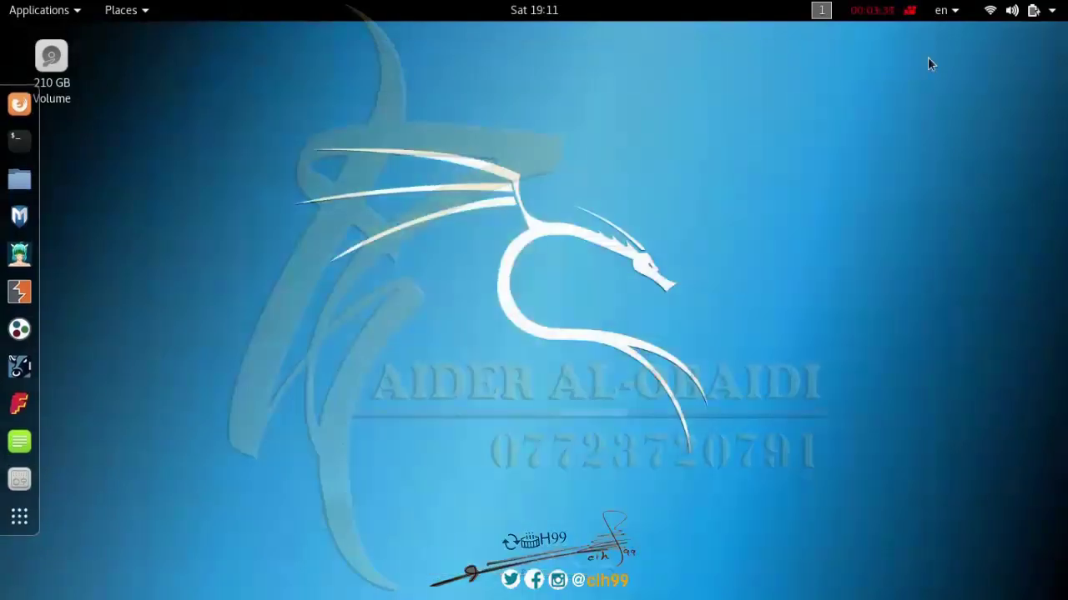
Look at the shutdown and restart options, and cancel without powering off.
{"action": "left_click", "coordinate": [1052, 13]}
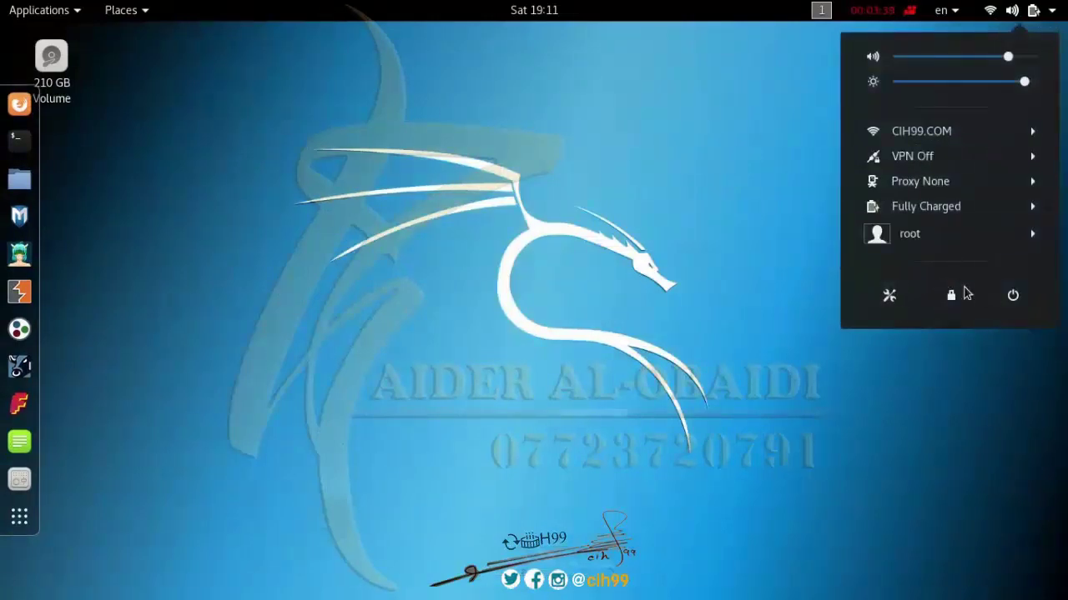
{"action": "left_click", "coordinate": [1013, 298]}
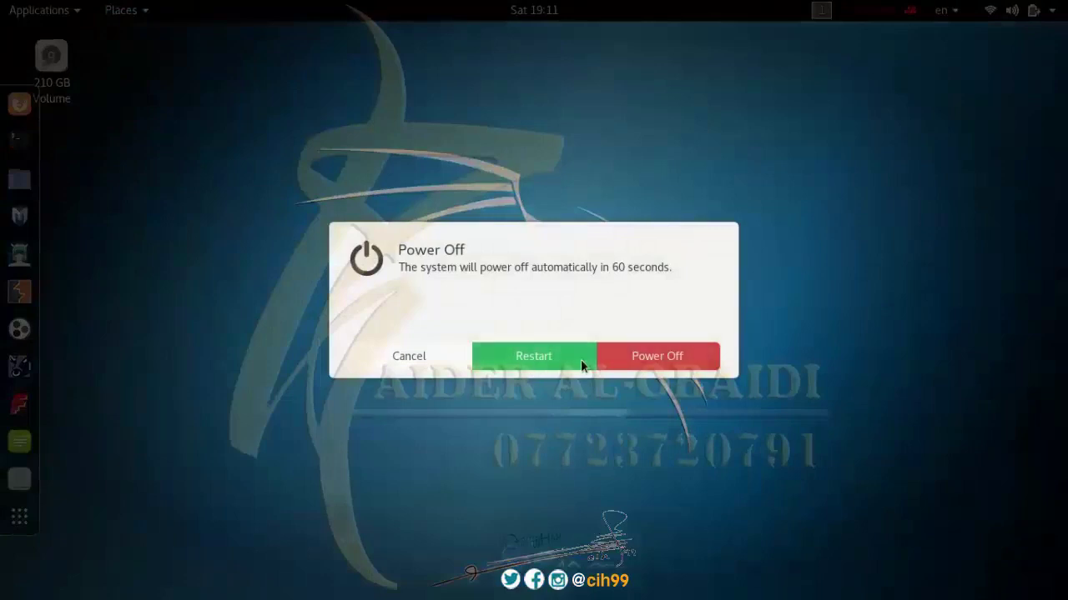
{"action": "left_click", "coordinate": [398, 356]}
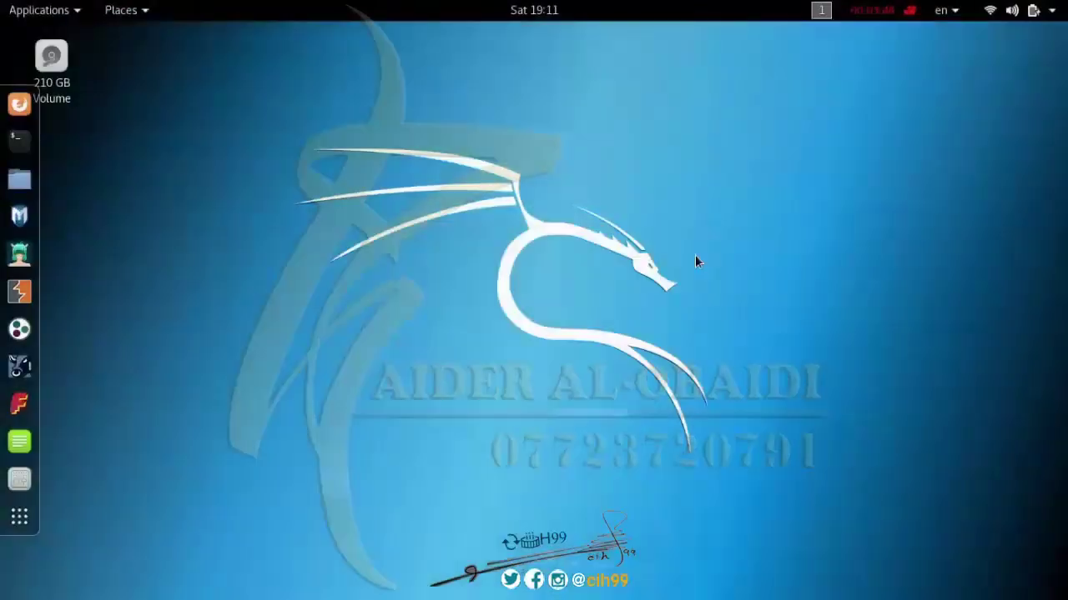
Open the system settings and view the Wi-Fi and Bluetooth pages.
{"action": "left_click", "coordinate": [1047, 10]}
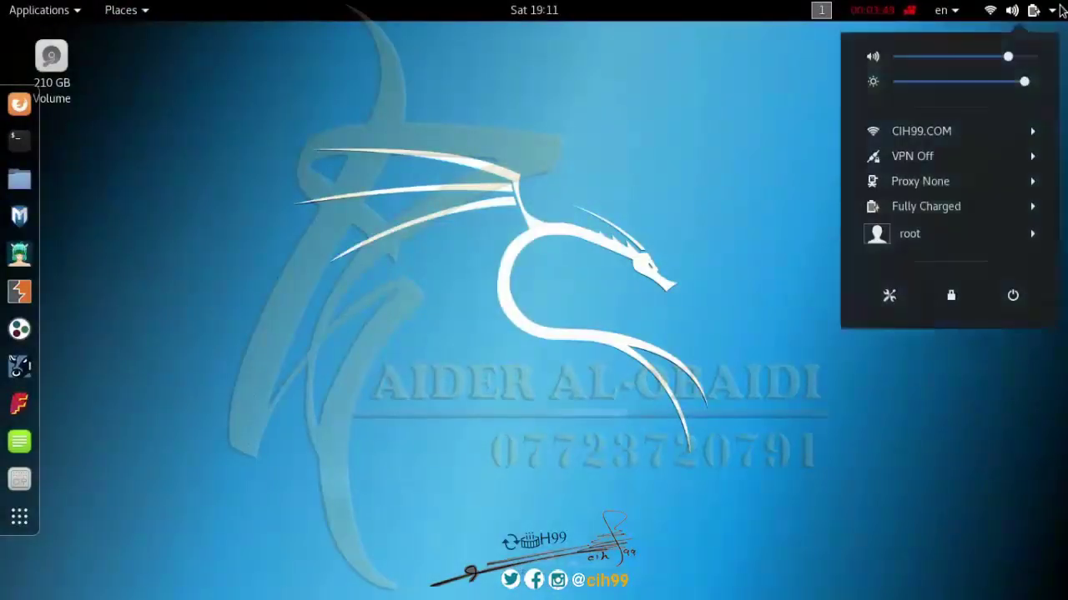
{"action": "left_click", "coordinate": [889, 297]}
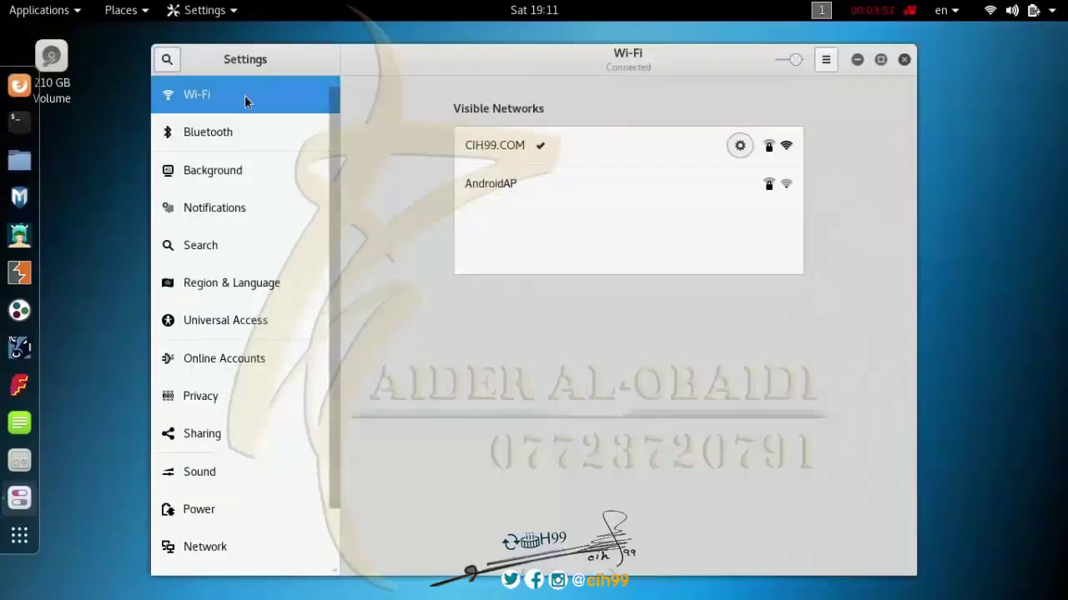
{"action": "left_click", "coordinate": [209, 136]}
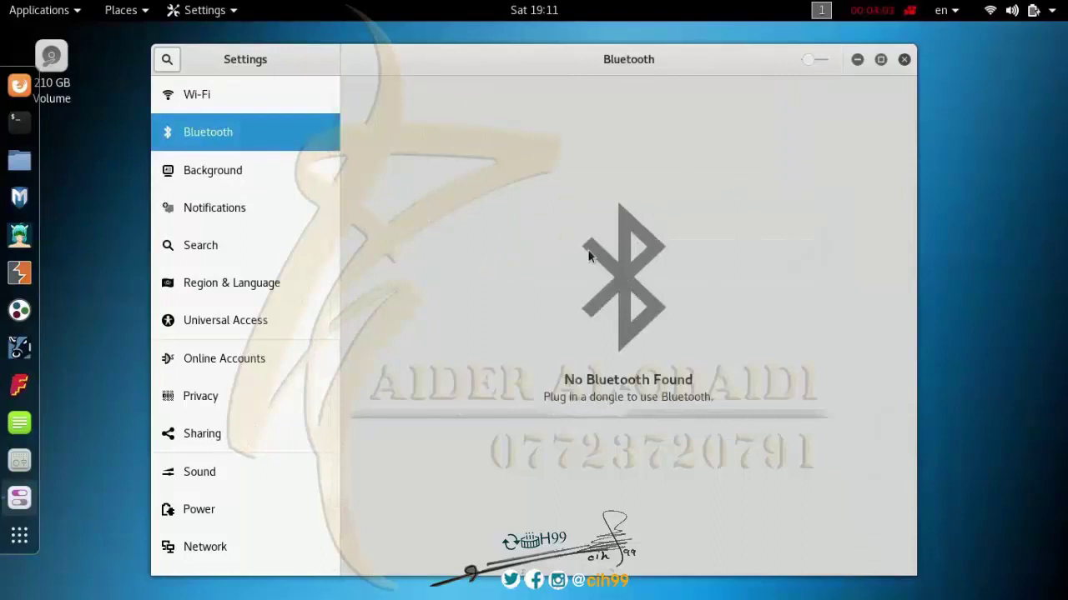
Check the wallpapers and pictures offered for the desktop background, and open the linked Pictures folder.
{"action": "left_click", "coordinate": [198, 185]}
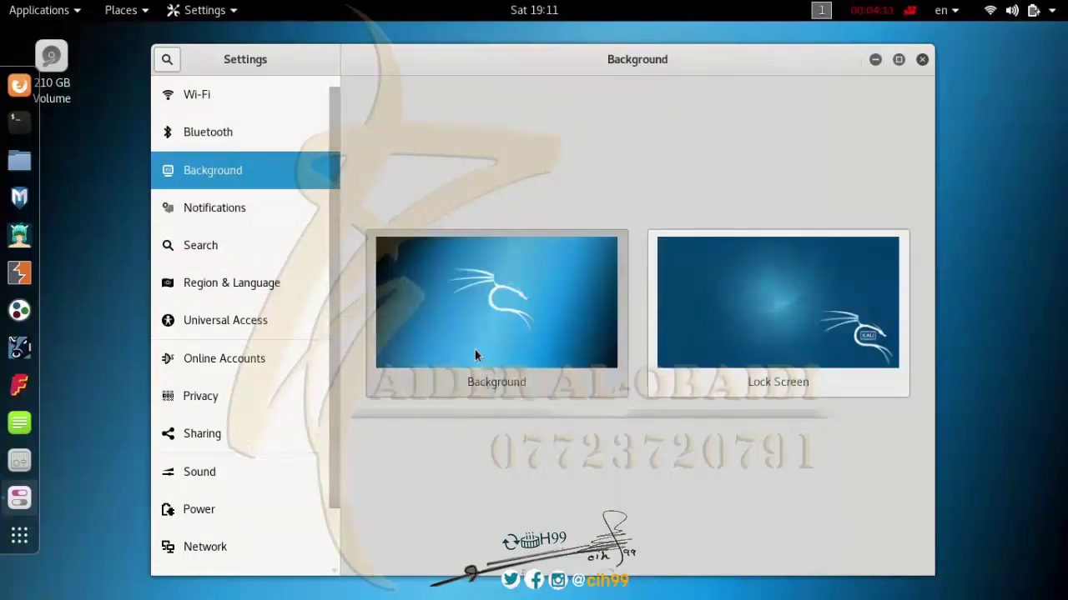
{"action": "left_click", "coordinate": [504, 383]}
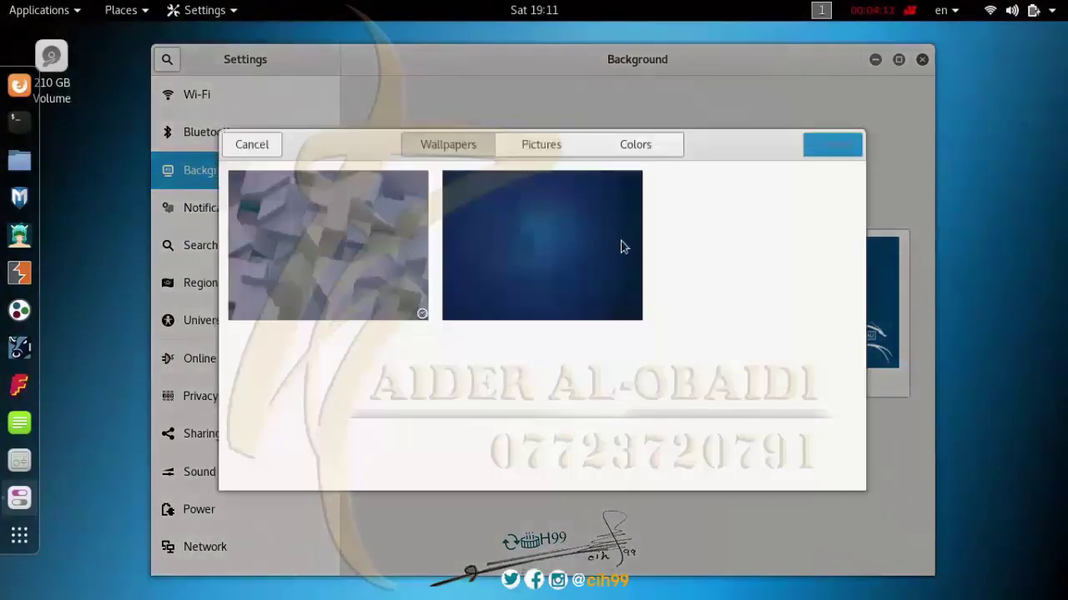
{"action": "left_click", "coordinate": [540, 147]}
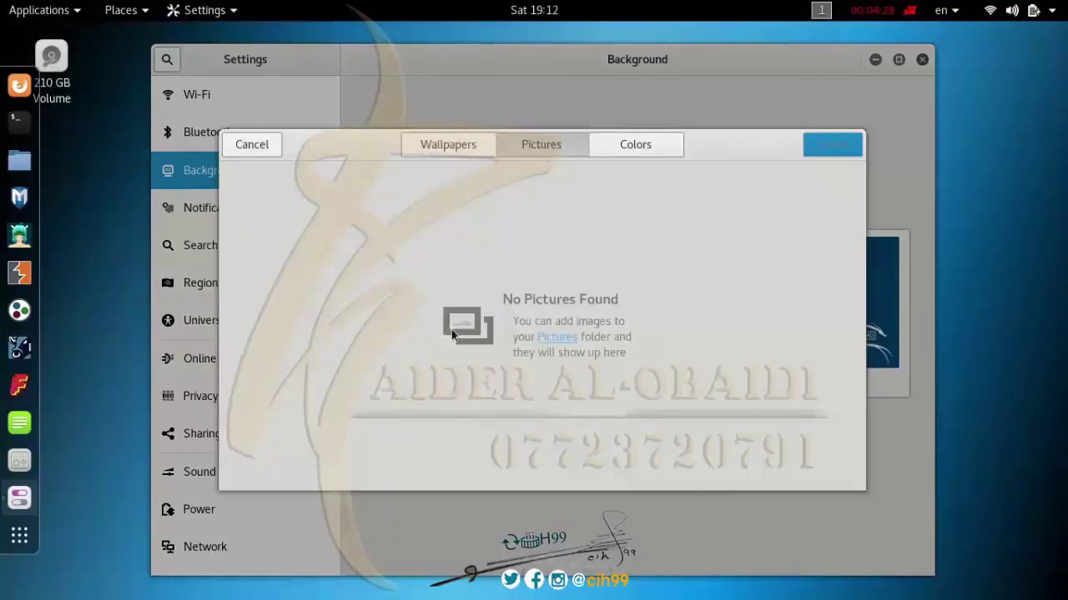
{"action": "left_click", "coordinate": [586, 337]}
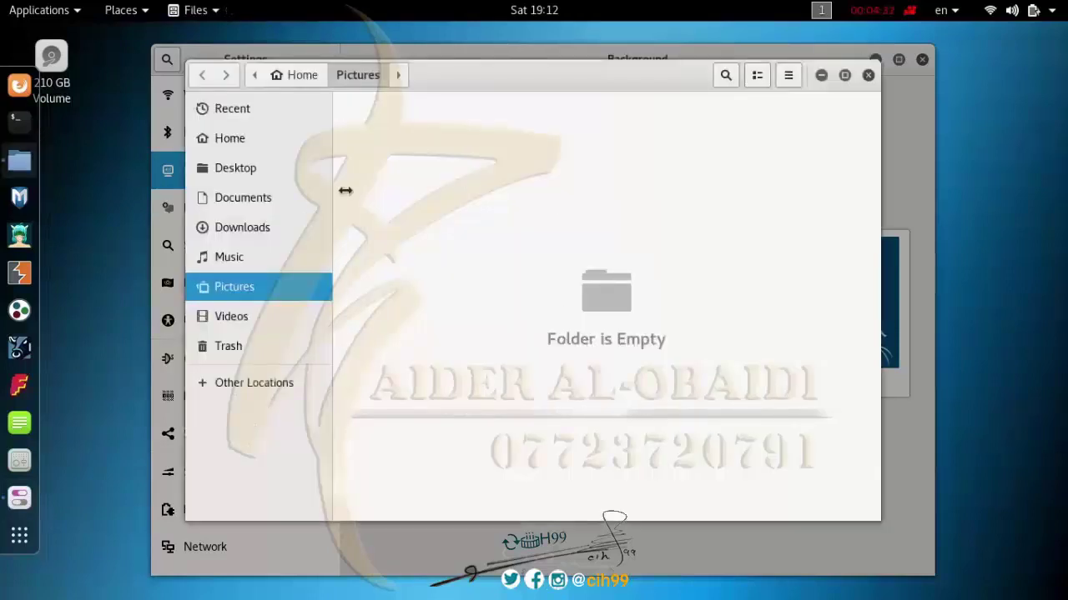
Browse to the HACK folder inside 2018/img on the 210 GB Volume.
{"action": "left_click", "coordinate": [244, 386]}
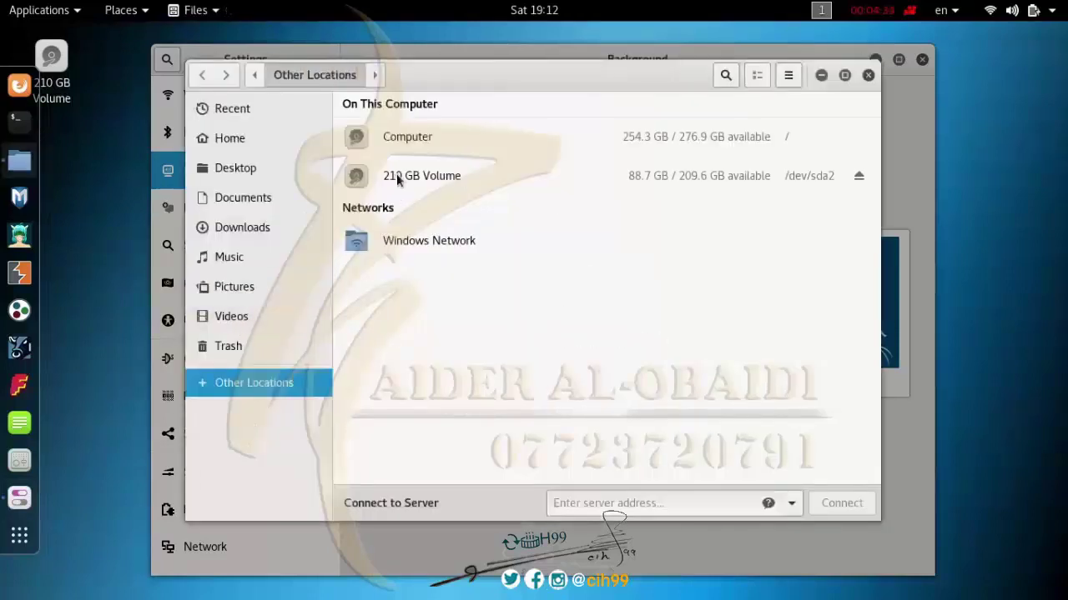
{"action": "left_click", "coordinate": [415, 188]}
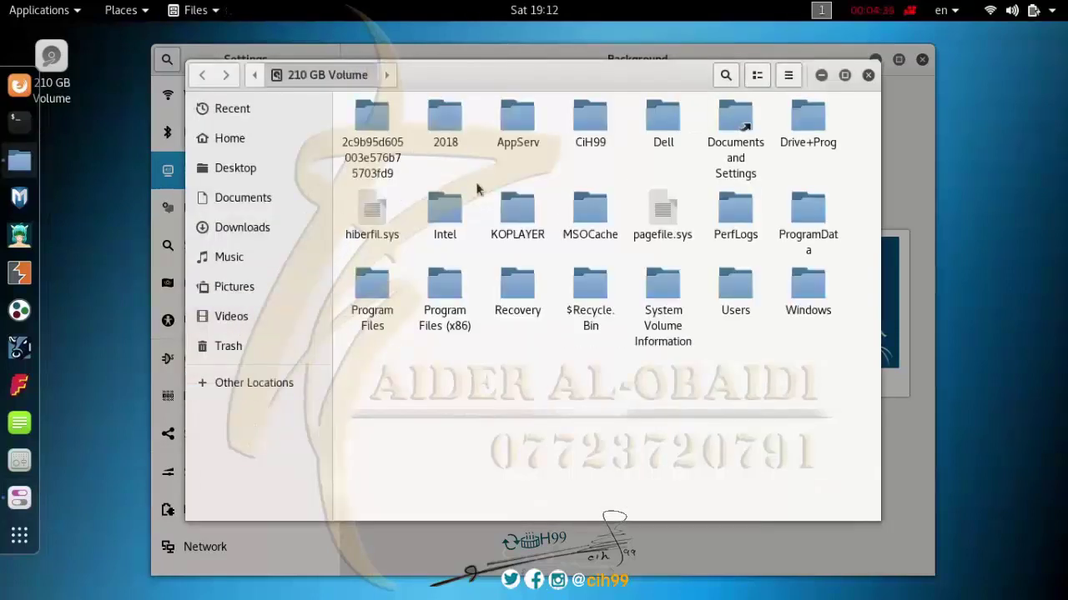
{"action": "left_click", "coordinate": [446, 141]}
{"action": "double_click", "coordinate": [446, 142]}
{"action": "left_click", "coordinate": [445, 136]}
{"action": "double_click", "coordinate": [445, 136]}
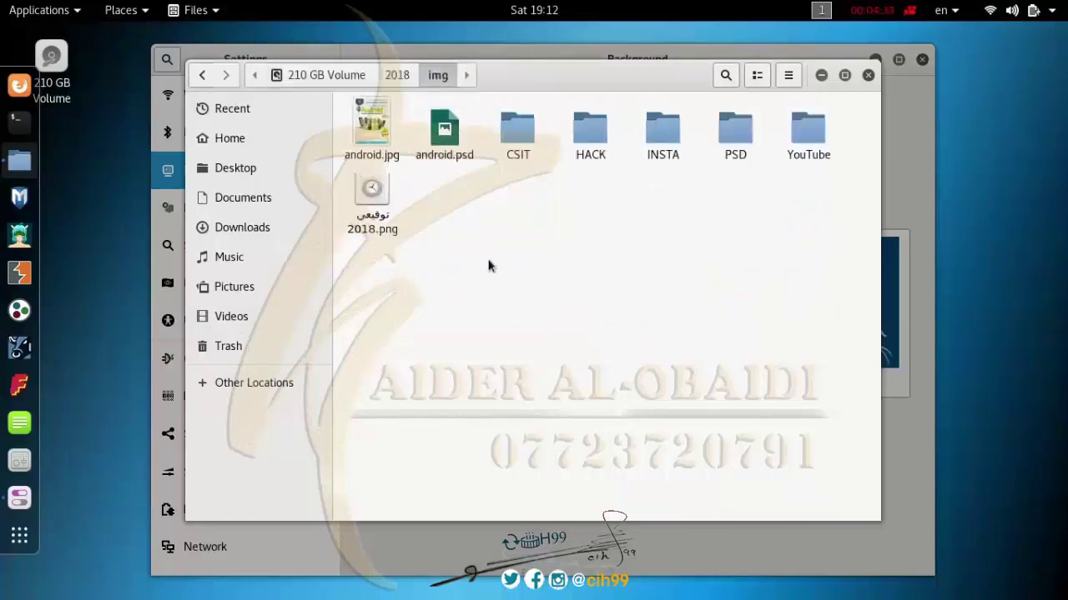
{"action": "double_click", "coordinate": [588, 137]}
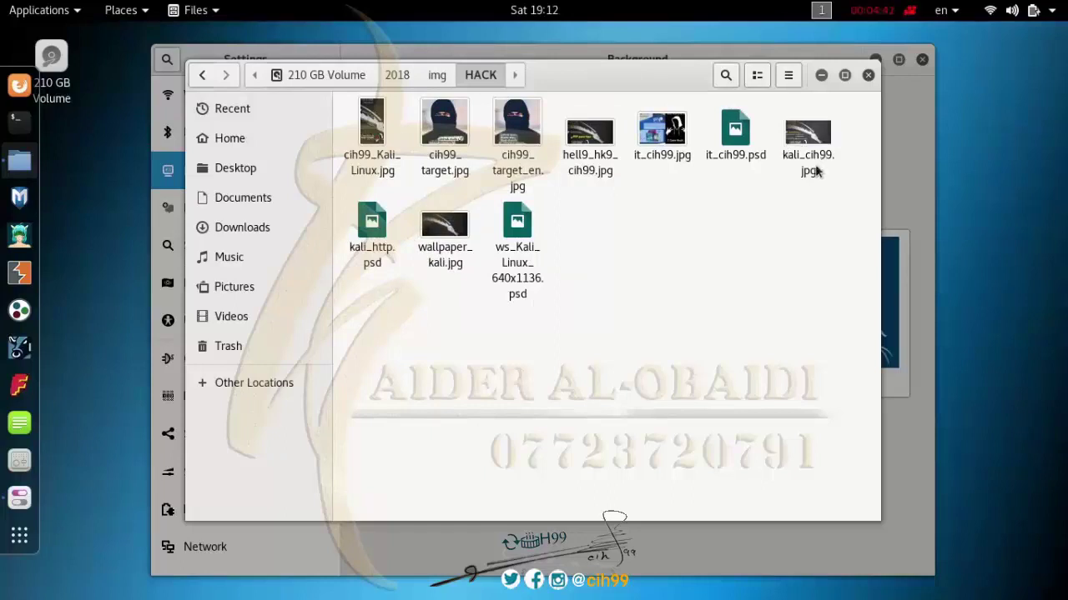
Copy wallpaper_kali.jpg from the HACK folder into the Pictures folder.
{"action": "left_click", "coordinate": [443, 242]}
{"action": "right_click", "coordinate": [439, 239]}
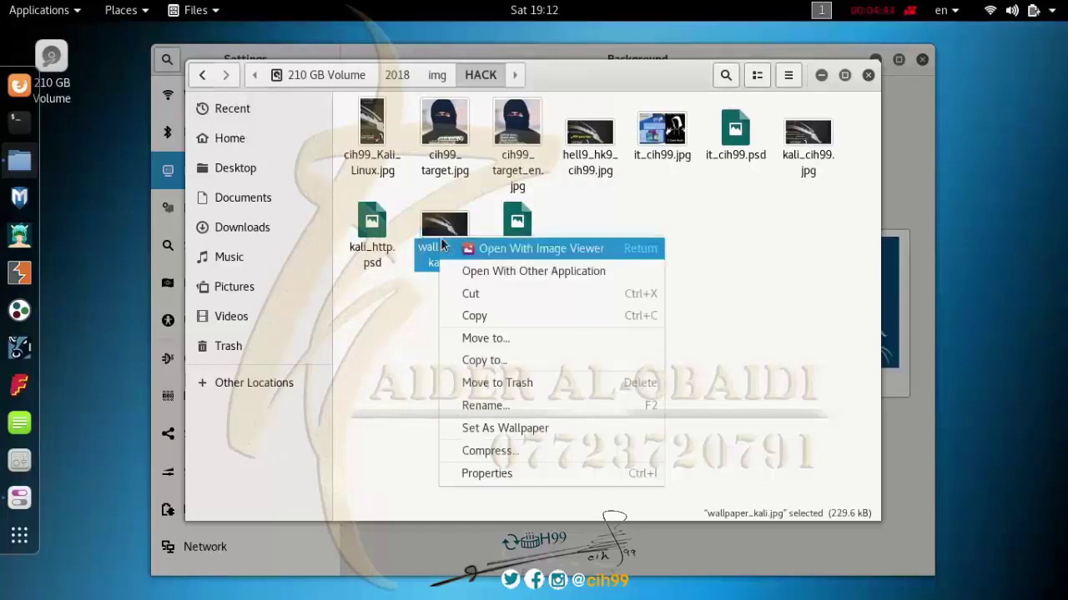
{"action": "left_click", "coordinate": [492, 317]}
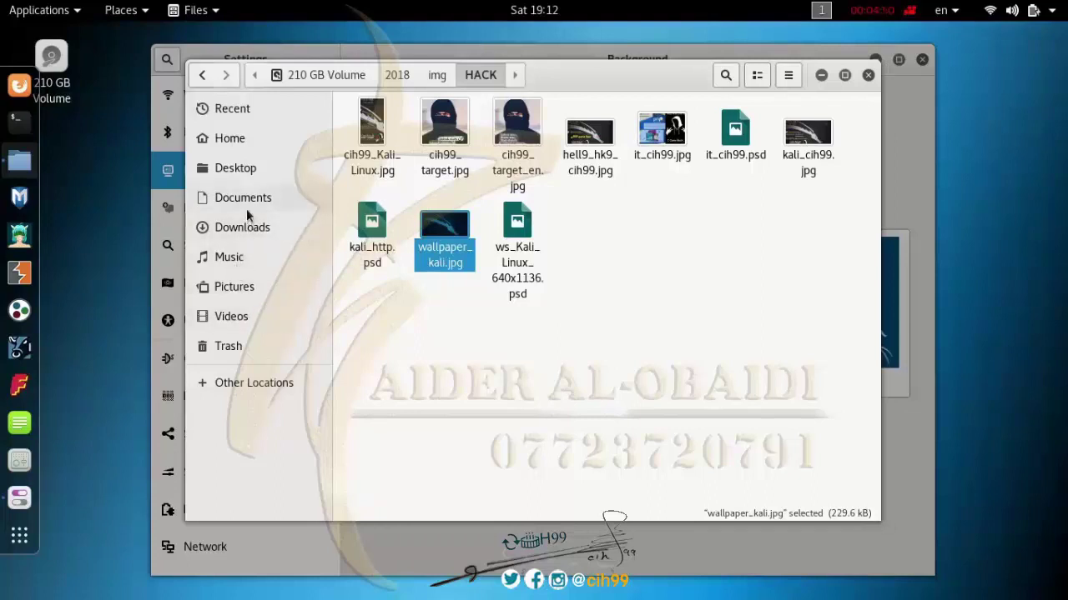
{"action": "left_click", "coordinate": [231, 291]}
{"action": "right_click", "coordinate": [470, 237]}
{"action": "left_click", "coordinate": [531, 265]}
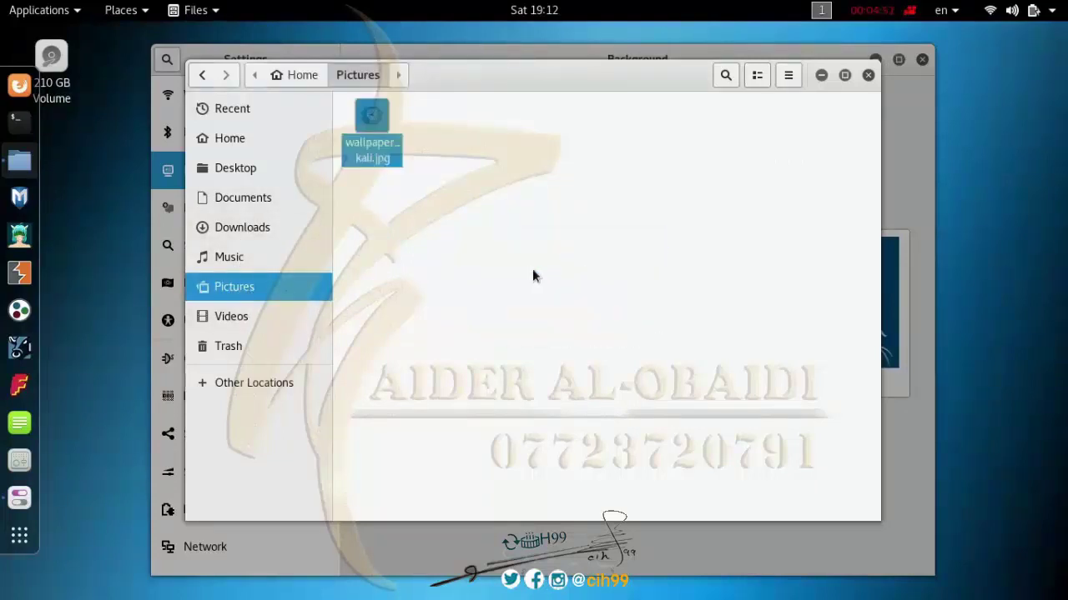
Open the copied wallpaper_kali.jpg in Image Viewer and set it as the desktop wallpaper.
{"action": "double_click", "coordinate": [380, 126]}
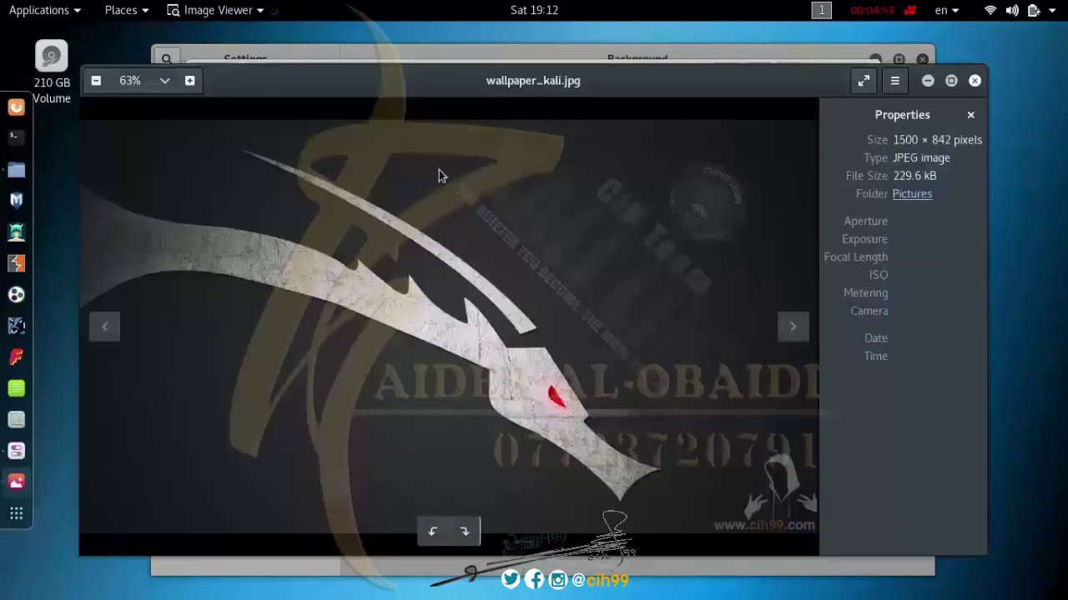
{"action": "right_click", "coordinate": [430, 217]}
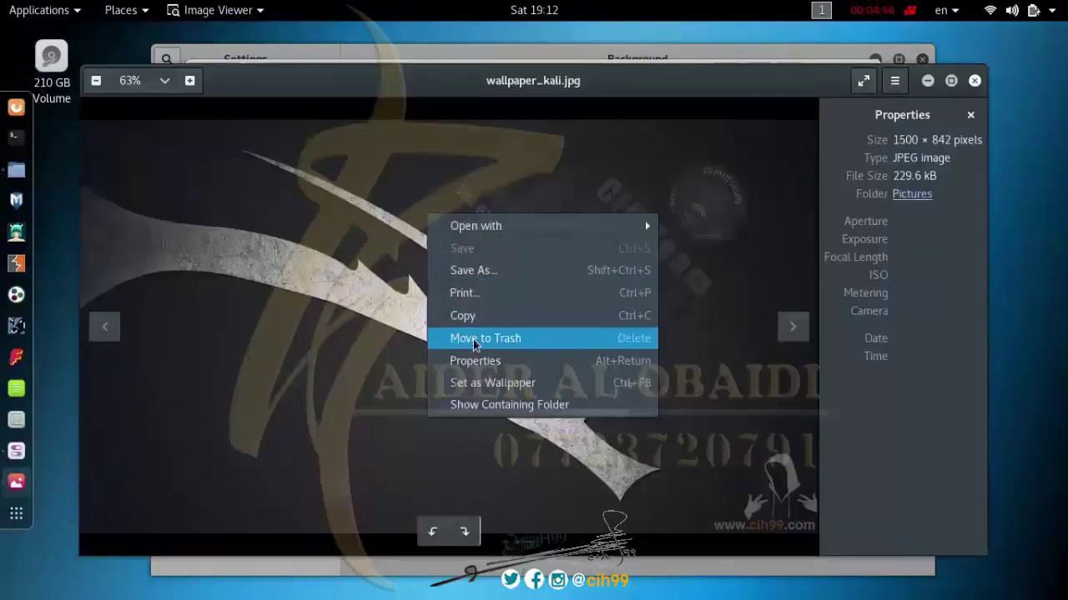
{"action": "left_click", "coordinate": [513, 384]}
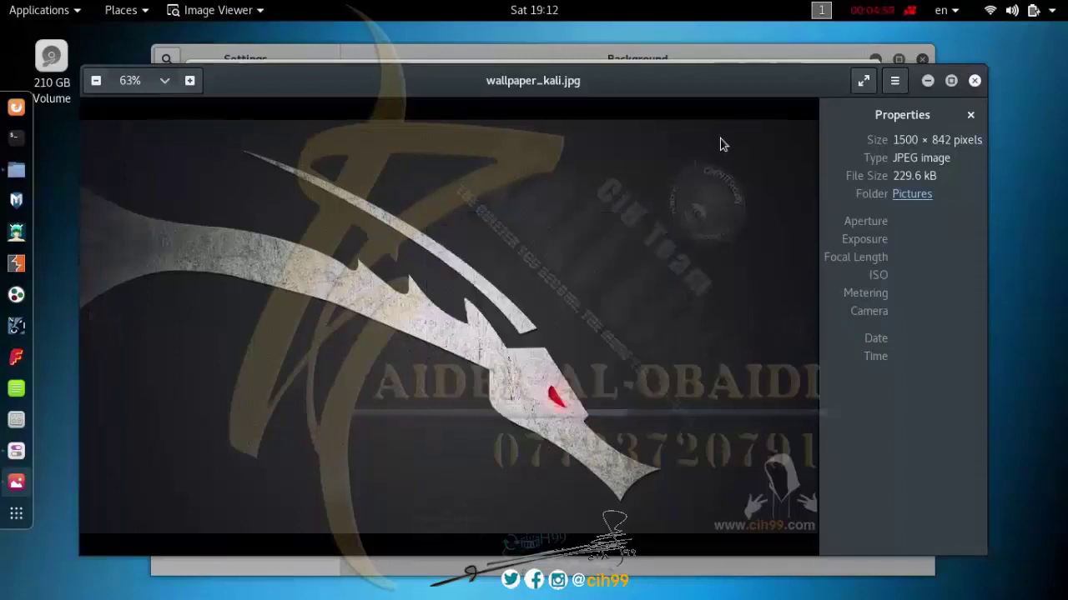
Close the image viewer and the Pictures folder, and select the copied dragon picture as the desktop background in Settings.
{"action": "left_click", "coordinate": [974, 81]}
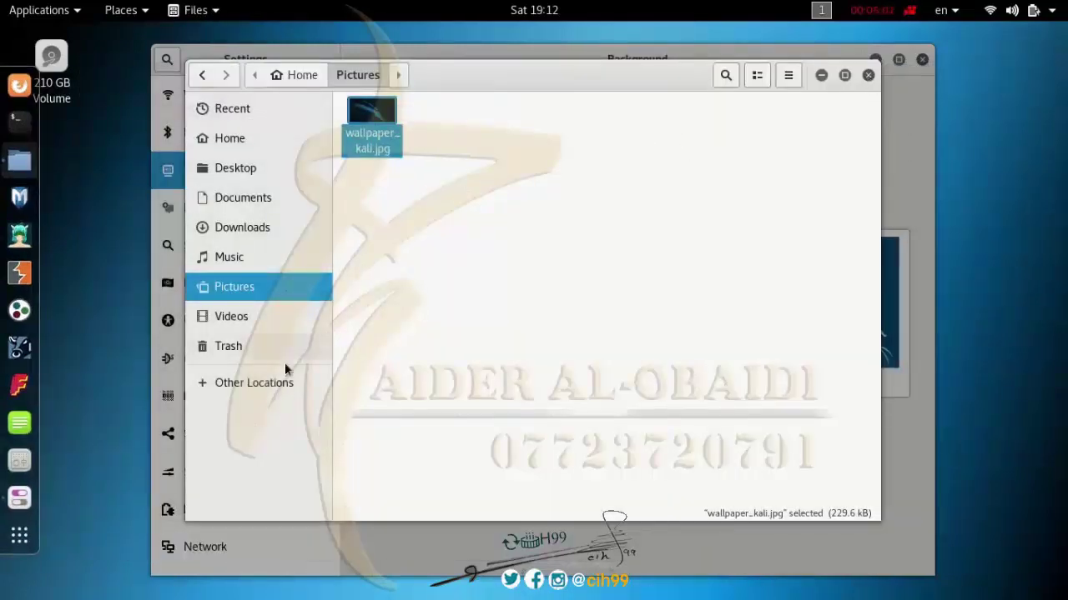
{"action": "left_click", "coordinate": [868, 76]}
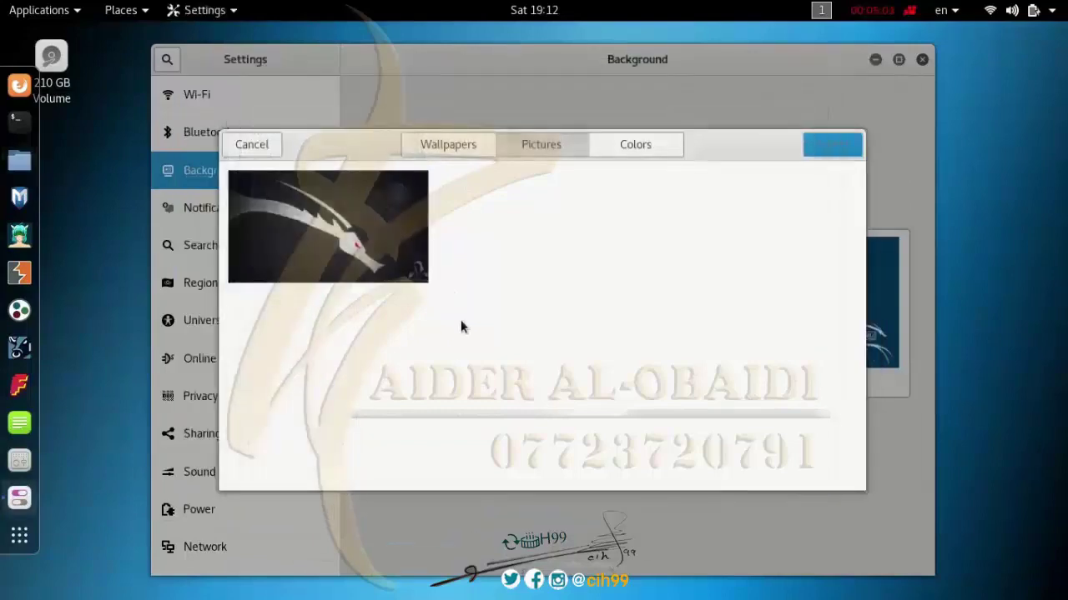
{"action": "left_click", "coordinate": [368, 241]}
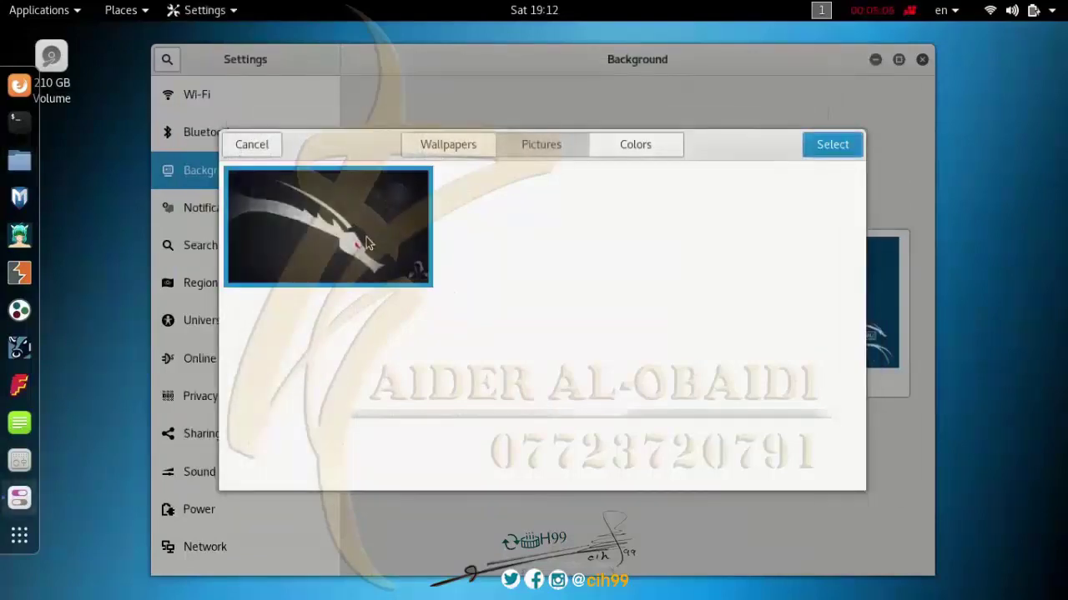
{"action": "left_click", "coordinate": [830, 147]}
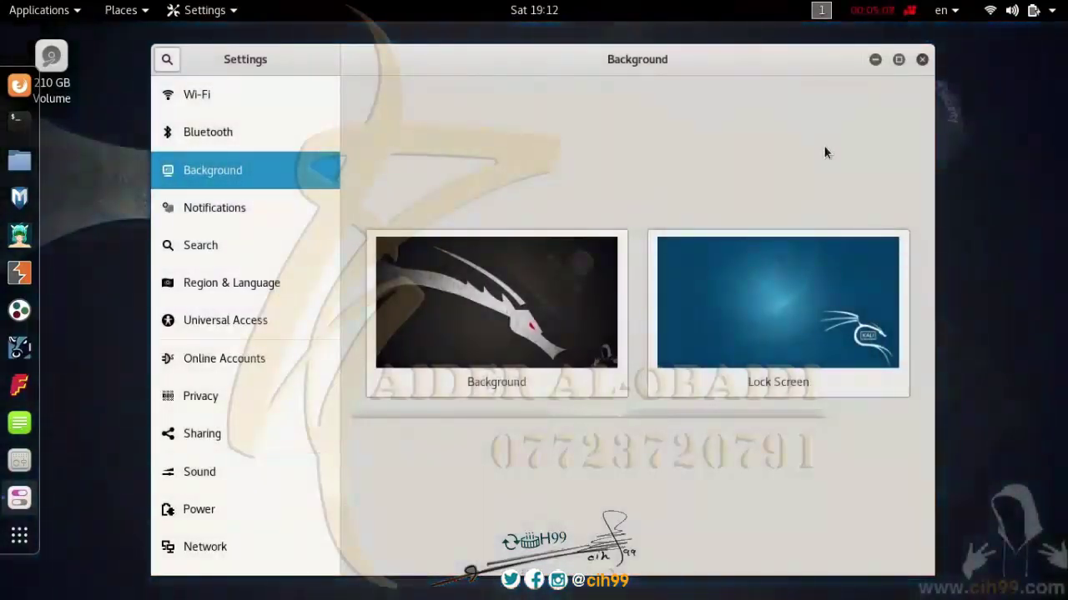
Check the wallpapers and pictures offered for the lock screen, and leave the background settings without choosing one.
{"action": "left_click", "coordinate": [833, 324]}
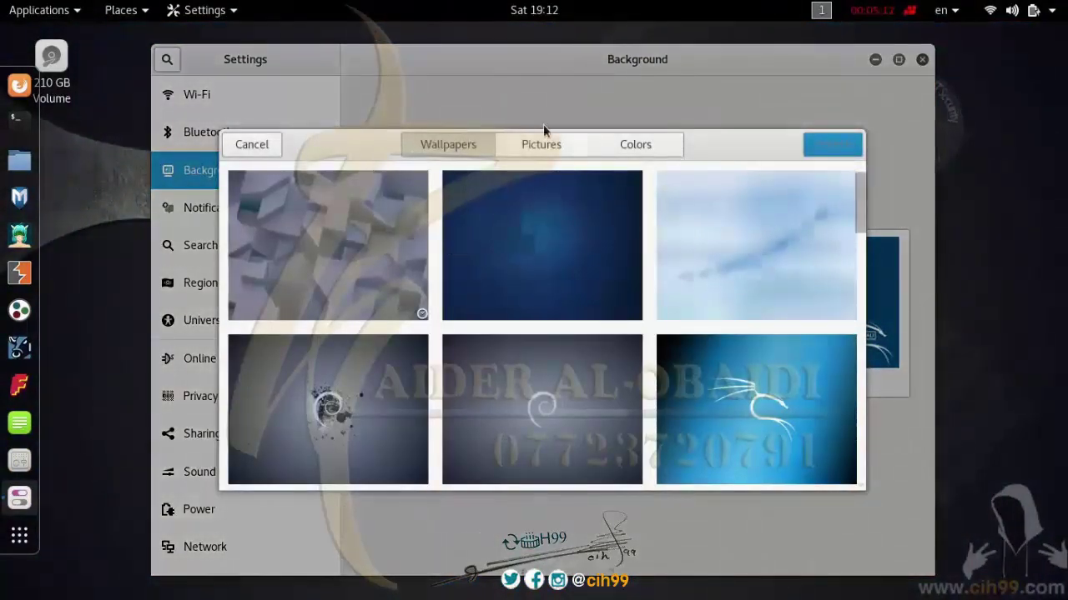
{"action": "left_click", "coordinate": [542, 146]}
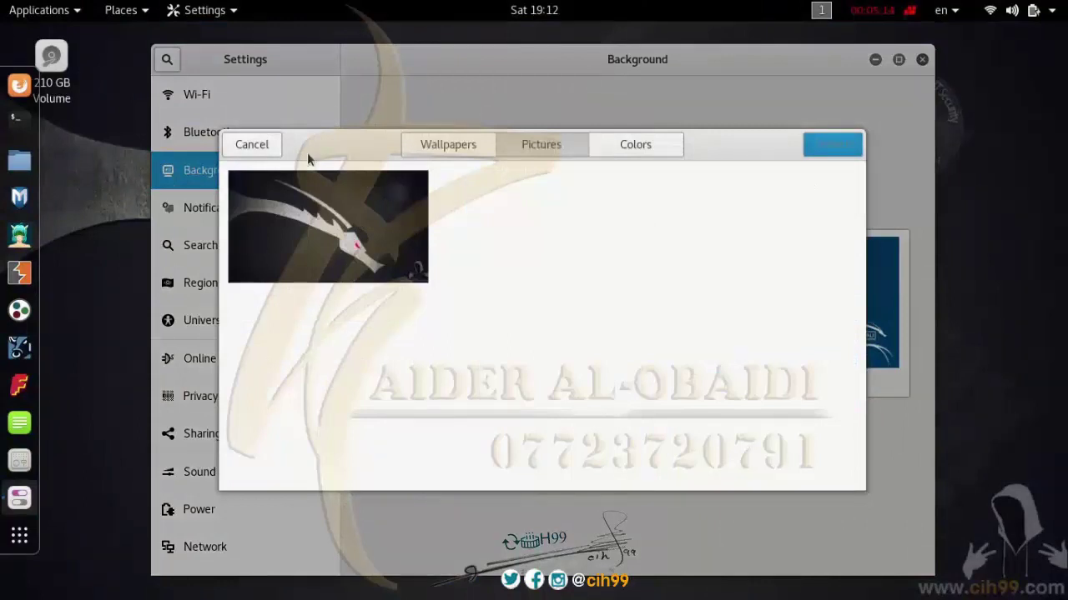
{"action": "key", "text": "Escape"}
{"action": "key", "text": "Up"}
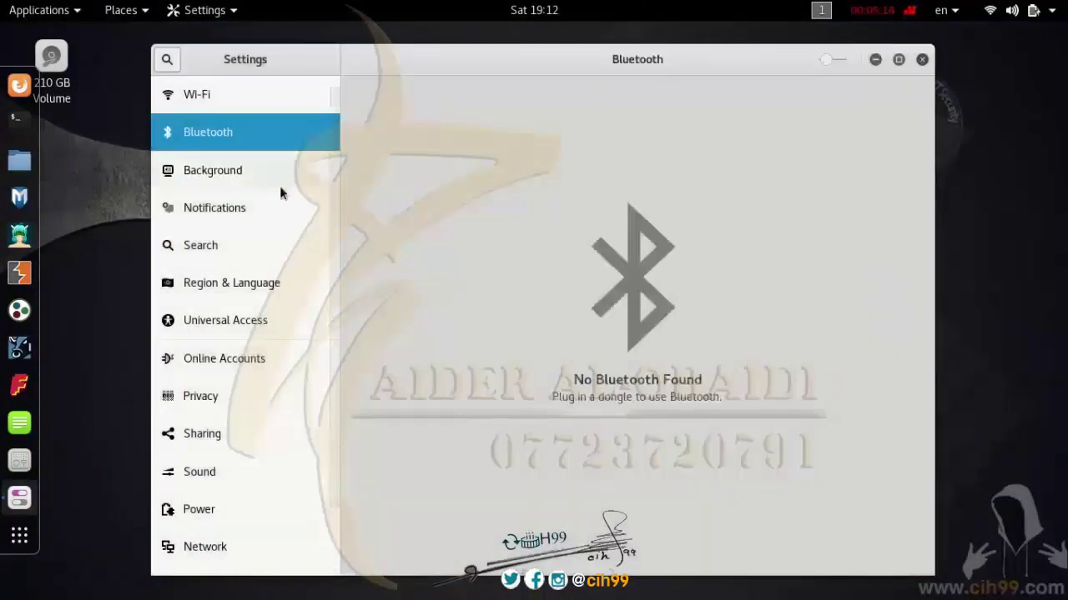
Review the notification settings and look at the desktop's notification list and calendar.
{"action": "left_click", "coordinate": [225, 210]}
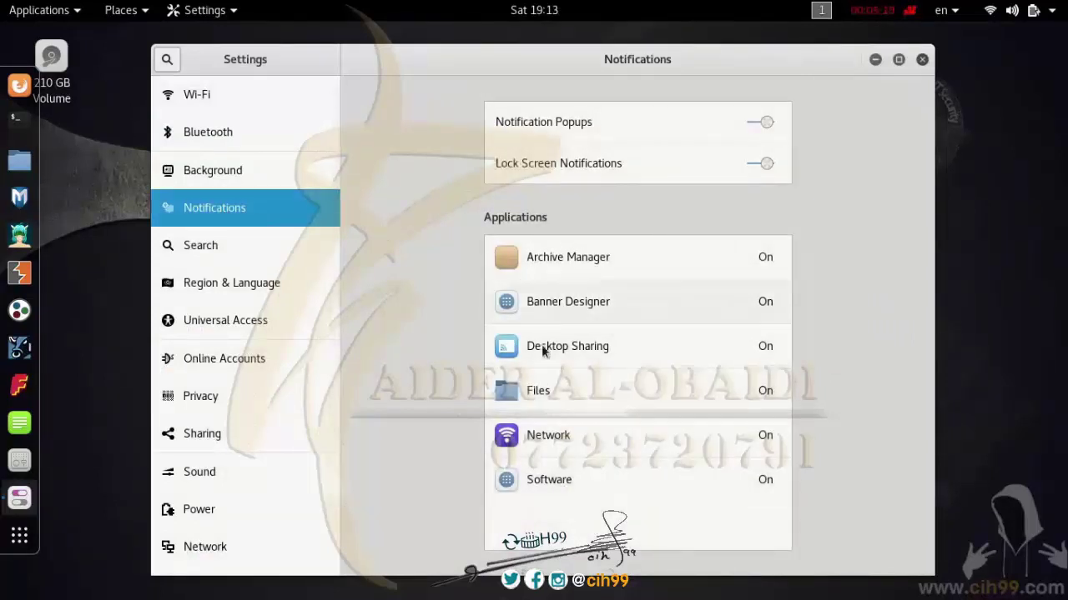
{"action": "left_click", "coordinate": [530, 17]}
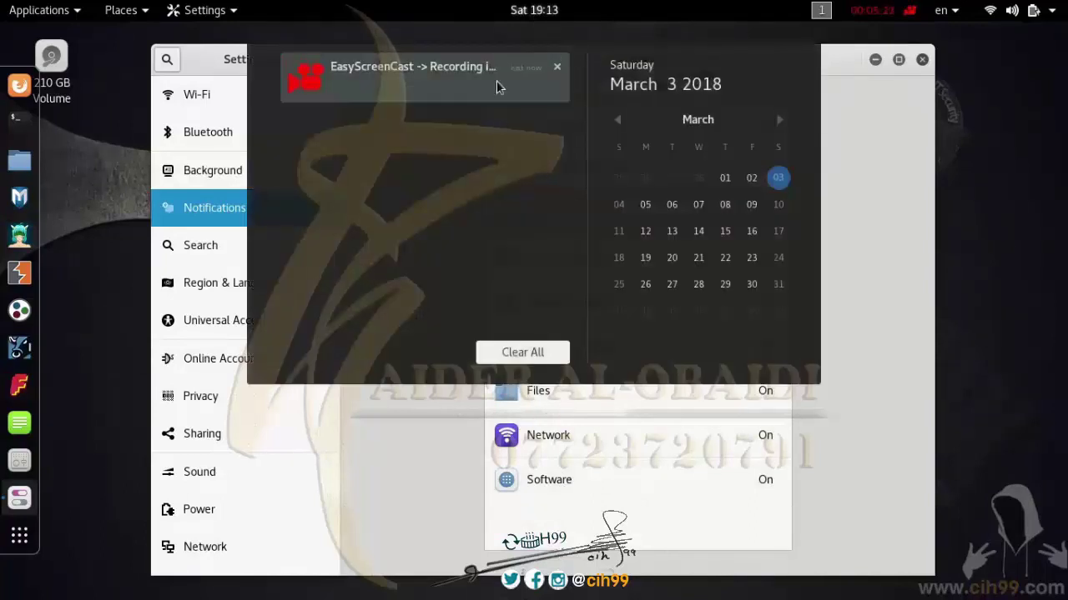
{"action": "left_click", "coordinate": [539, 12]}
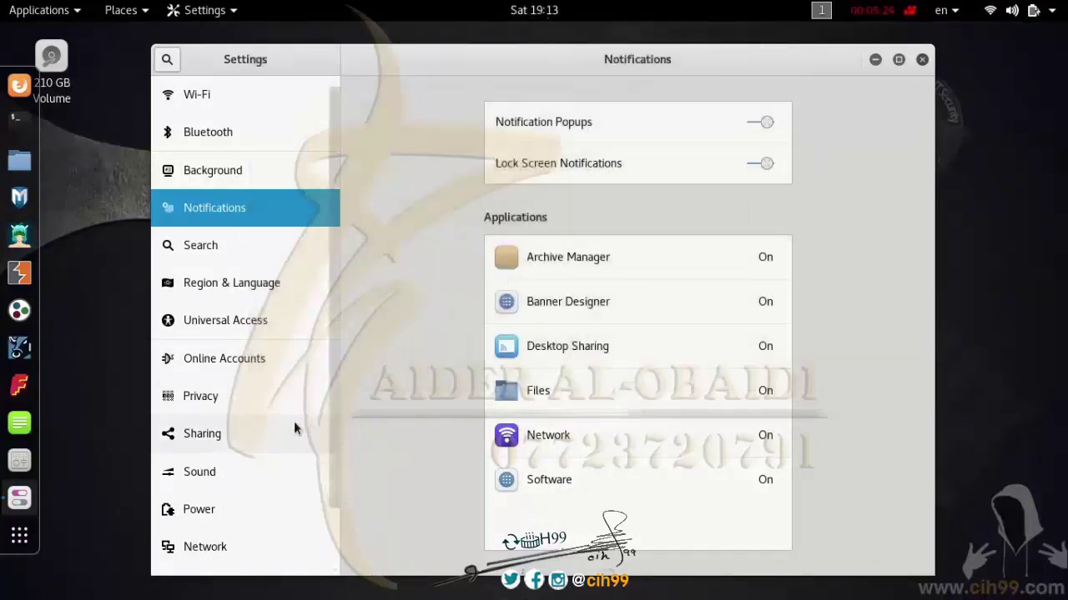
Review the Search, Region & Language and Universal Access settings, including the typing and pointing options.
{"action": "left_click", "coordinate": [205, 245]}
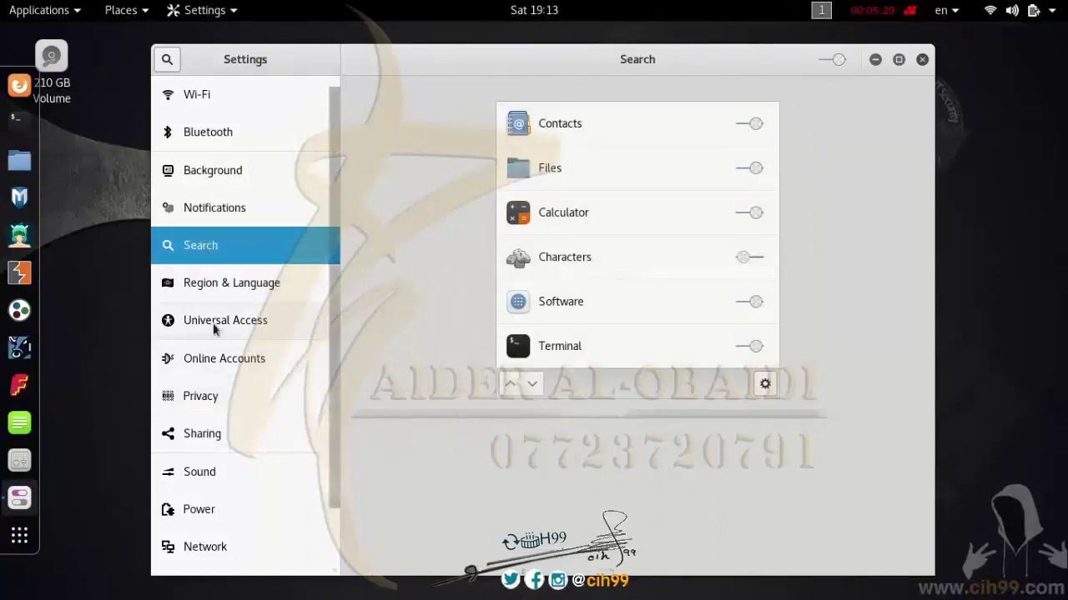
{"action": "left_click", "coordinate": [205, 287]}
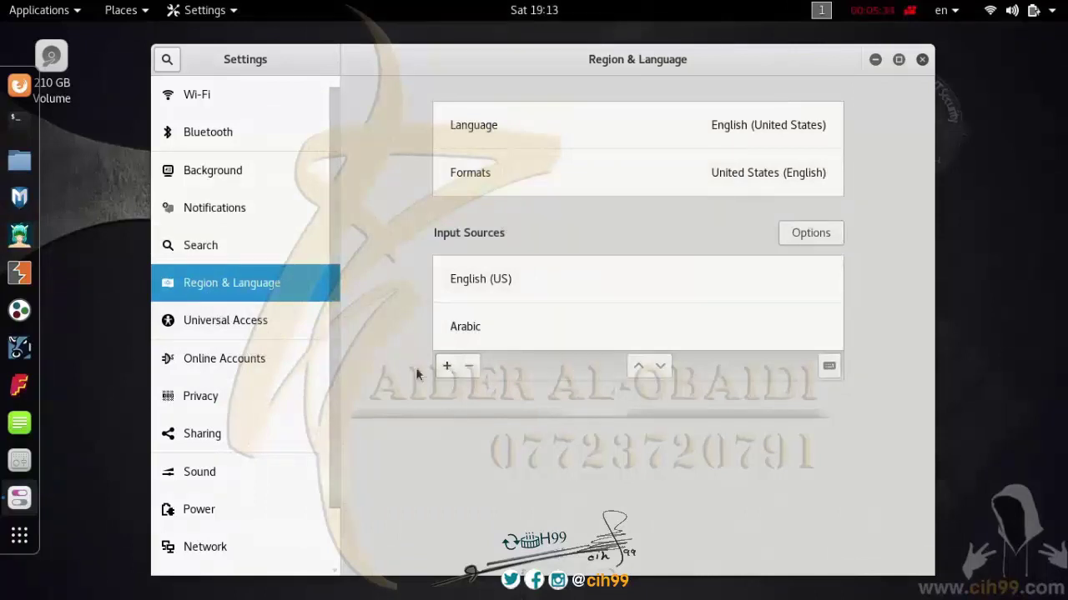
{"action": "left_click", "coordinate": [243, 331]}
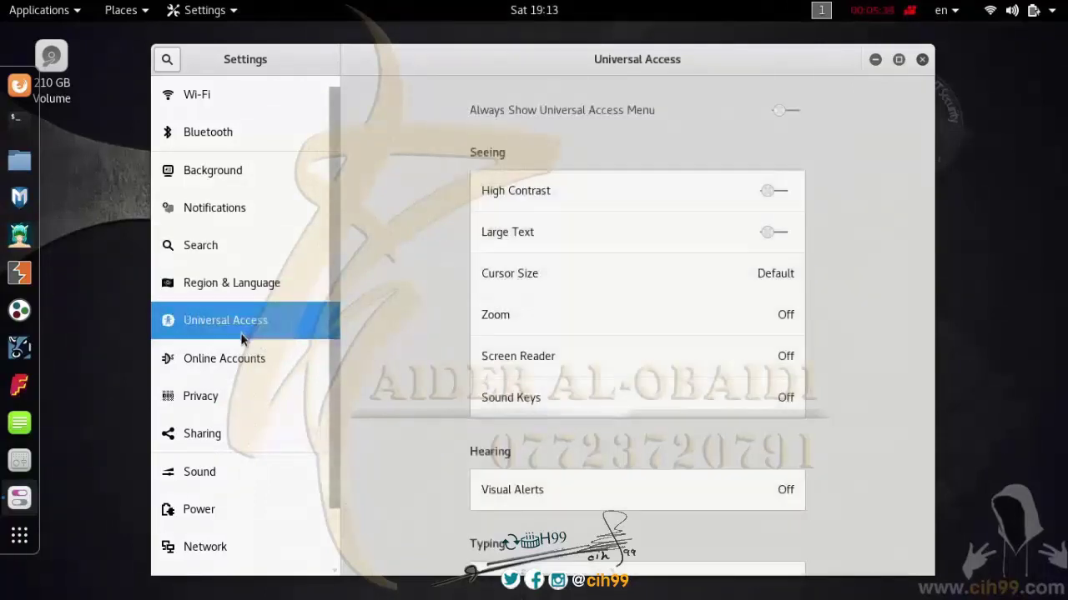
{"action": "scroll", "coordinate": [570, 338], "scroll_direction": "down", "scroll_amount": 2}
{"action": "scroll", "coordinate": [571, 338], "scroll_direction": "down", "scroll_amount": 5}
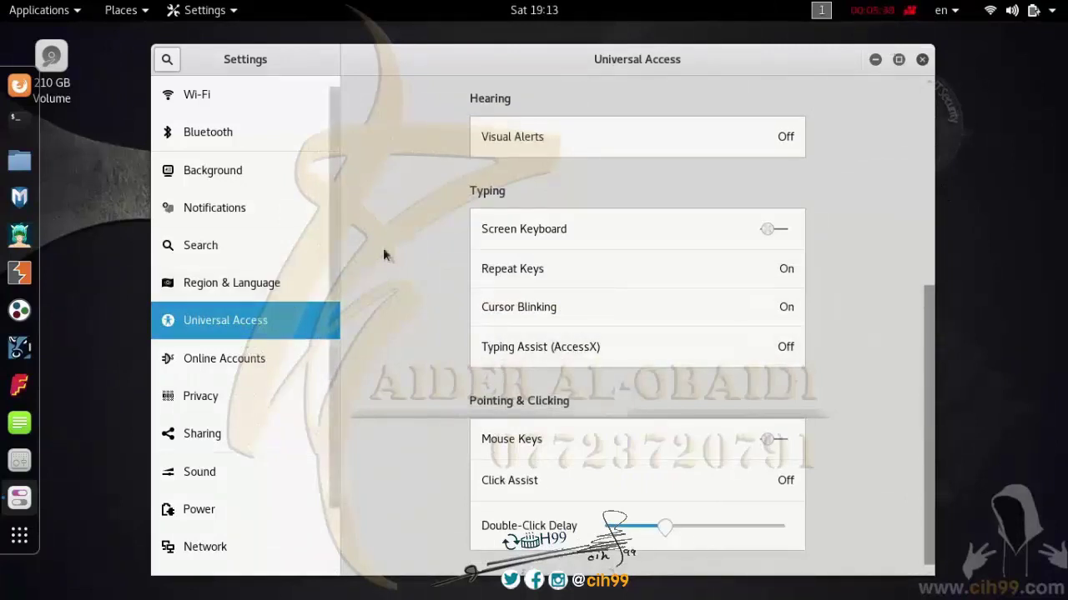
Look through the online account providers and review the Privacy and Sharing settings.
{"action": "left_click", "coordinate": [216, 364]}
{"action": "scroll", "coordinate": [504, 366], "scroll_direction": "down", "scroll_amount": 3}
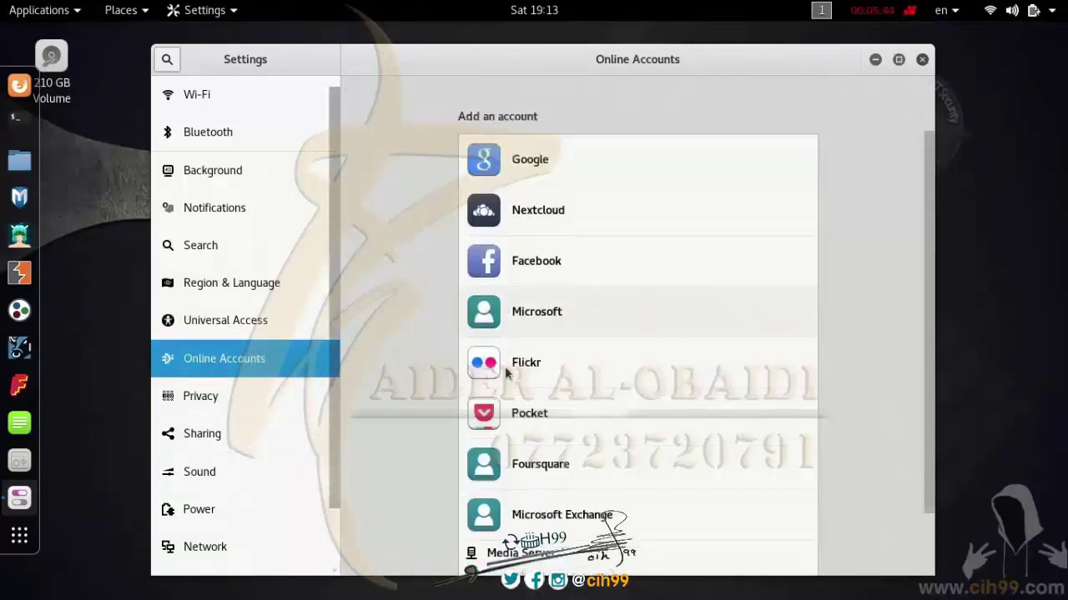
{"action": "scroll", "coordinate": [542, 133], "scroll_direction": "up", "scroll_amount": 1}
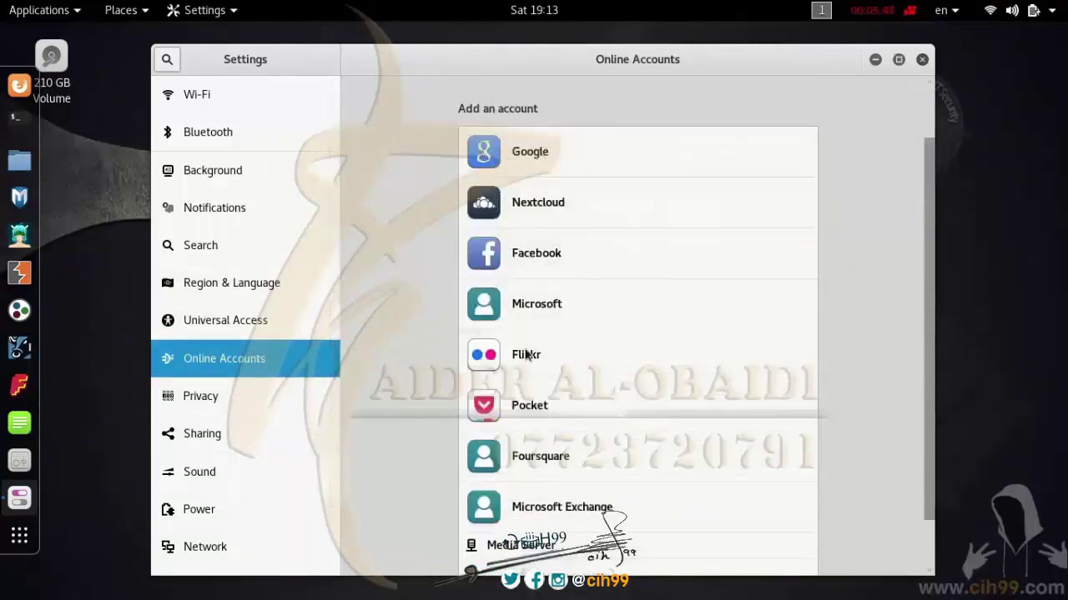
{"action": "scroll", "coordinate": [217, 397], "scroll_direction": "down", "scroll_amount": 1}
{"action": "left_click", "coordinate": [221, 335]}
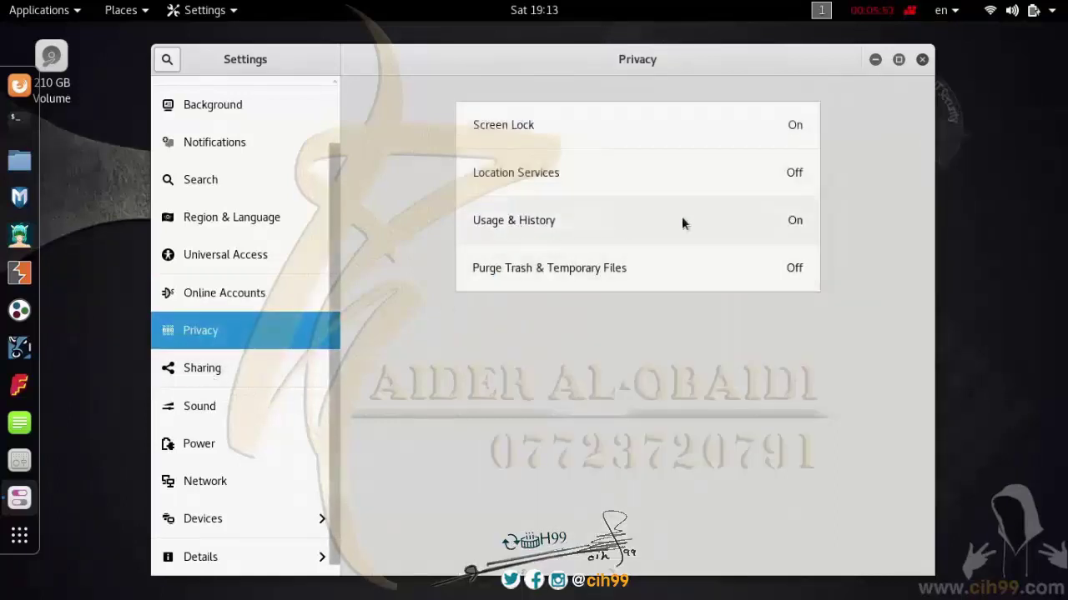
{"action": "left_click", "coordinate": [195, 377]}
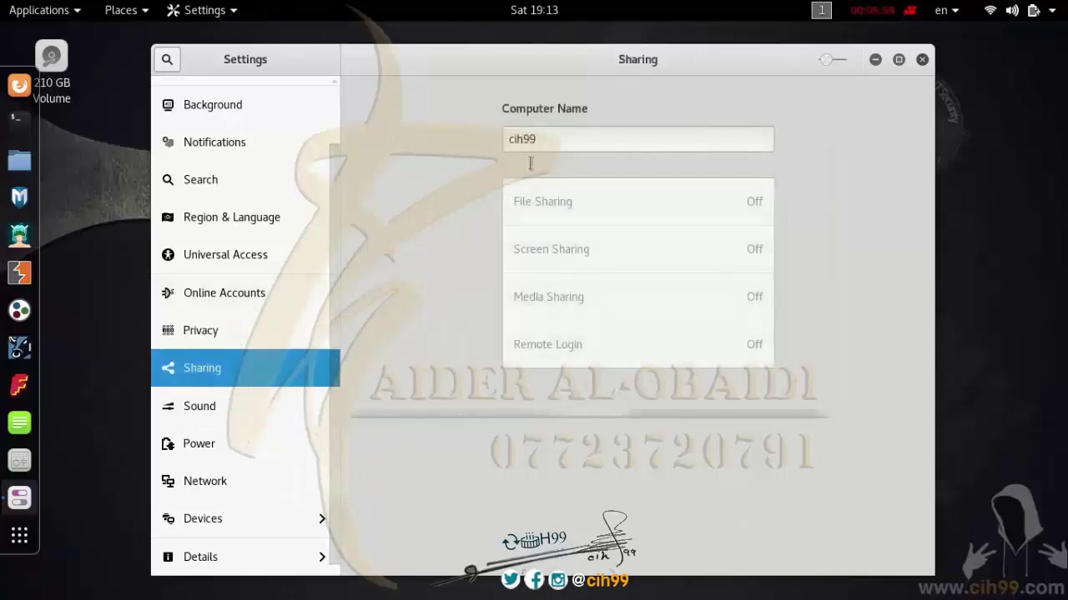
Review the sound output, input, effects and application settings, and adjust the output volume to slightly below 100%.
{"action": "left_click", "coordinate": [204, 407]}
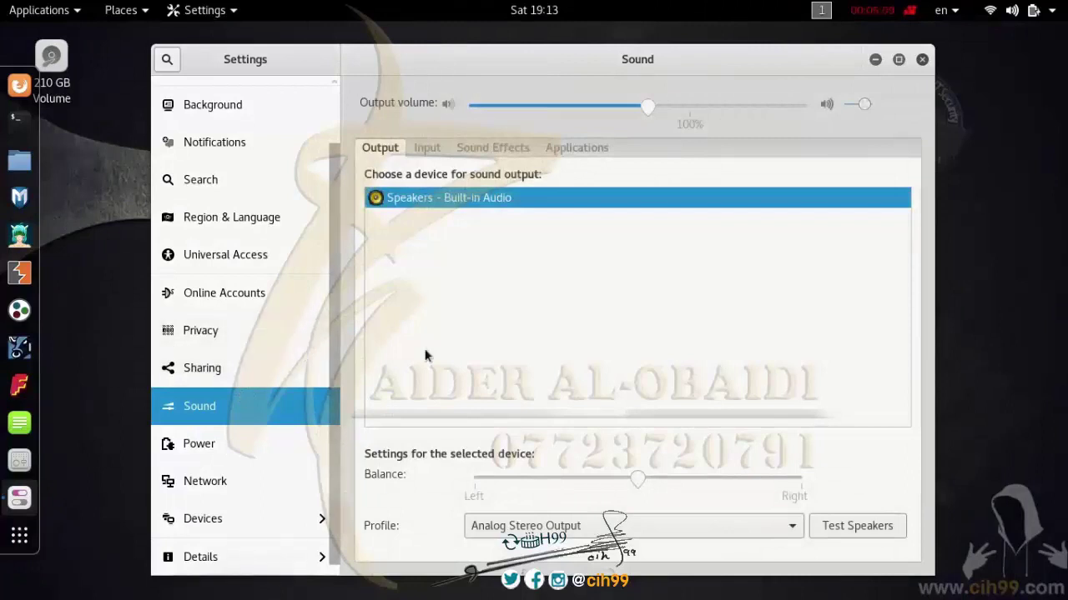
{"action": "left_click", "coordinate": [436, 152]}
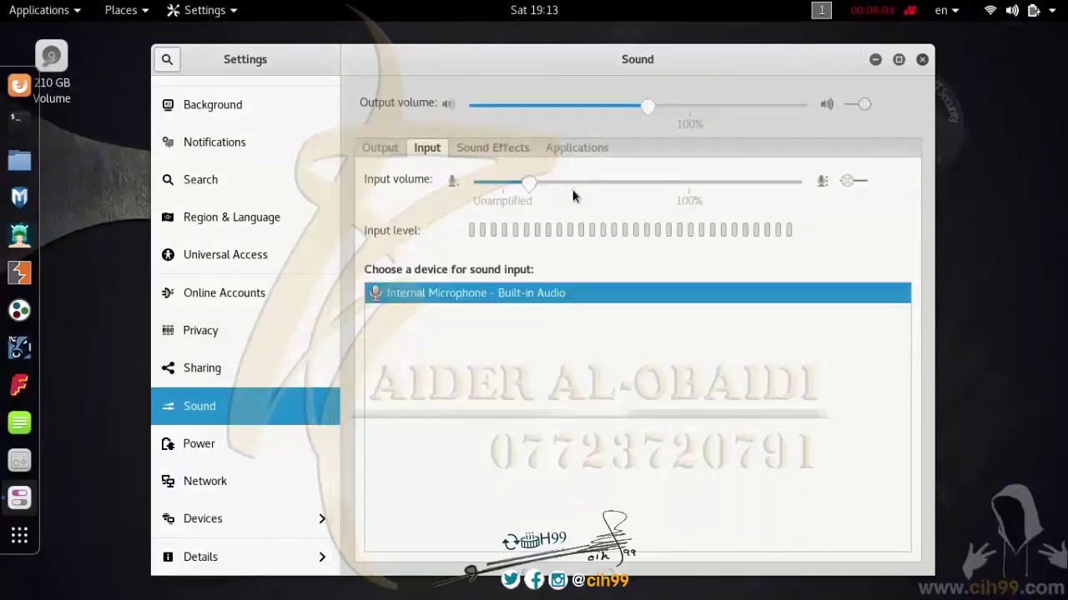
{"action": "left_click", "coordinate": [480, 156]}
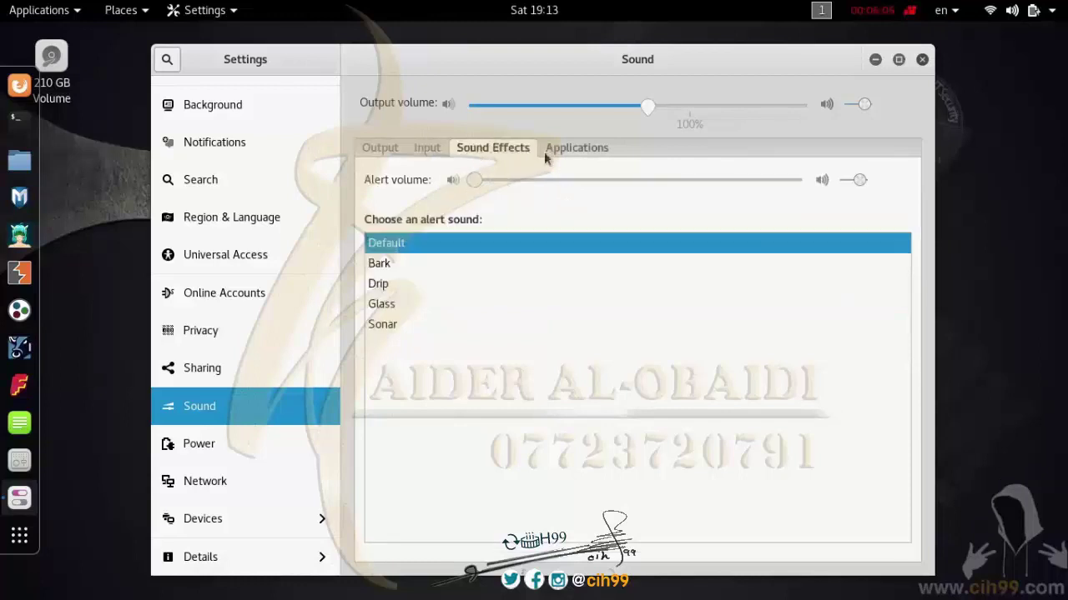
{"action": "left_click", "coordinate": [579, 146]}
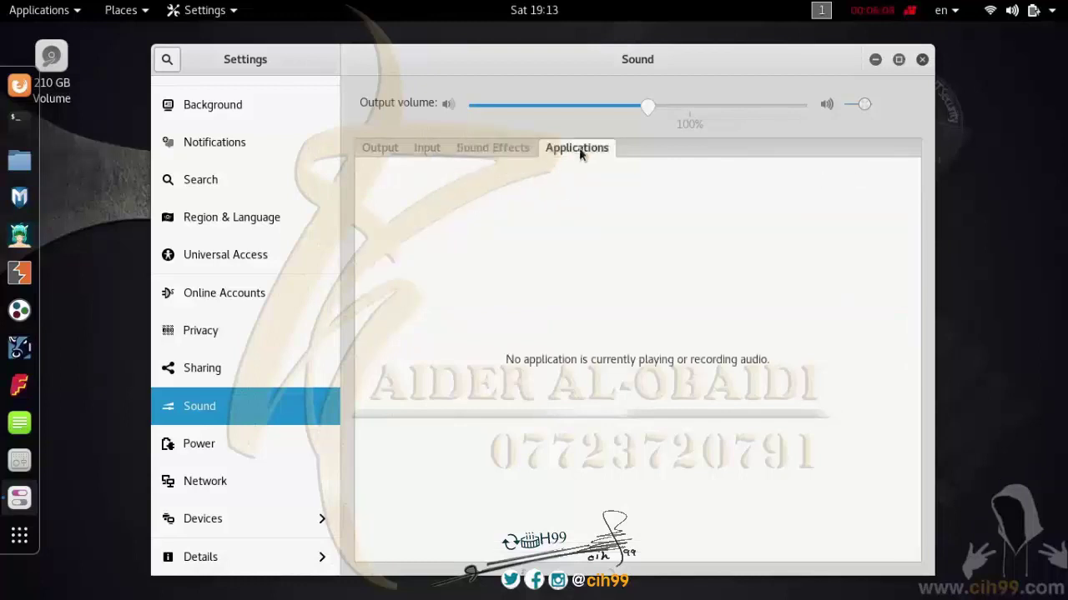
{"action": "scroll", "coordinate": [653, 107], "scroll_direction": "up", "scroll_amount": 5}
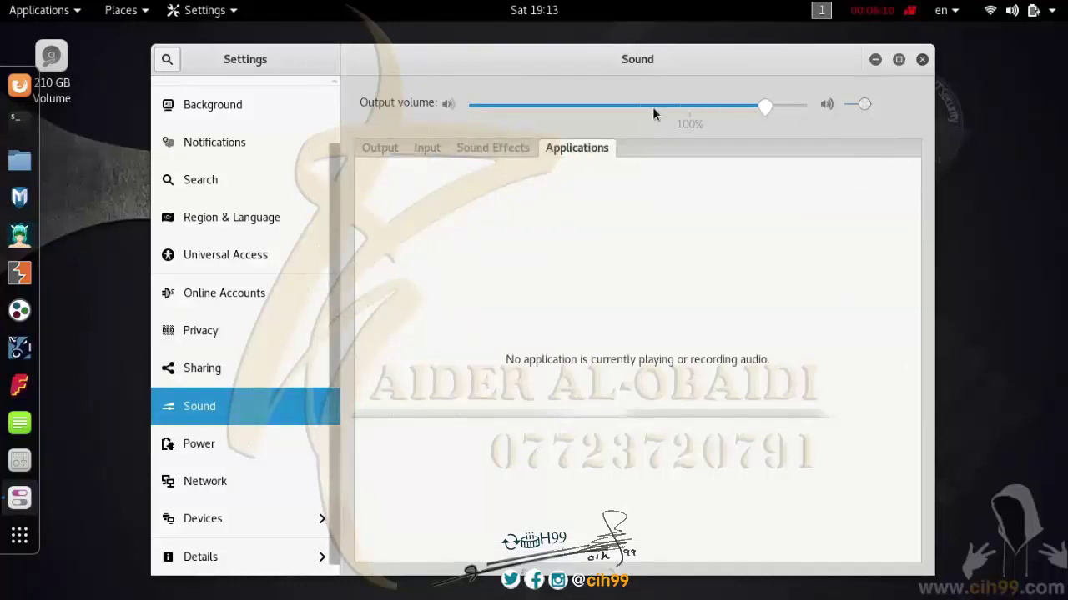
{"action": "scroll", "coordinate": [652, 106], "scroll_direction": "down", "scroll_amount": 6}
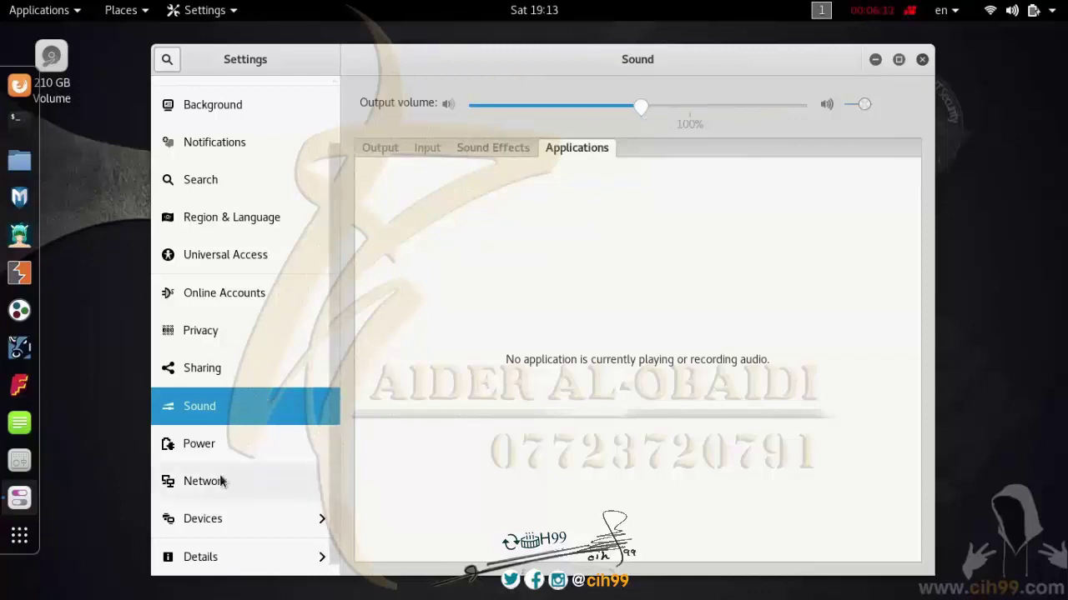
Review the Power and Network settings, followed by the Printers and Keyboard shortcut settings under Devices.
{"action": "left_click", "coordinate": [275, 449]}
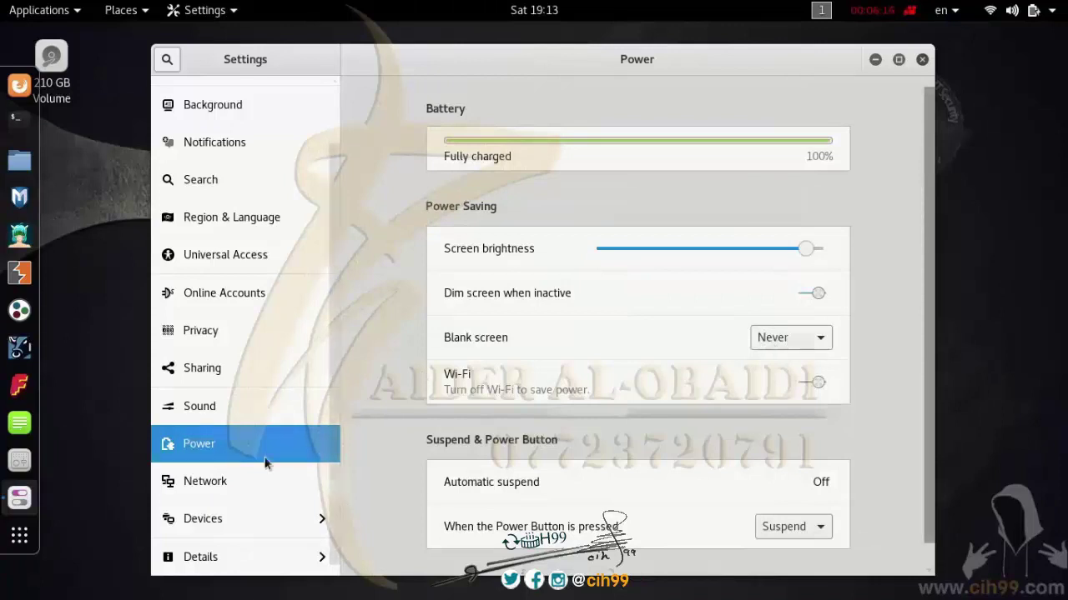
{"action": "left_click", "coordinate": [211, 491]}
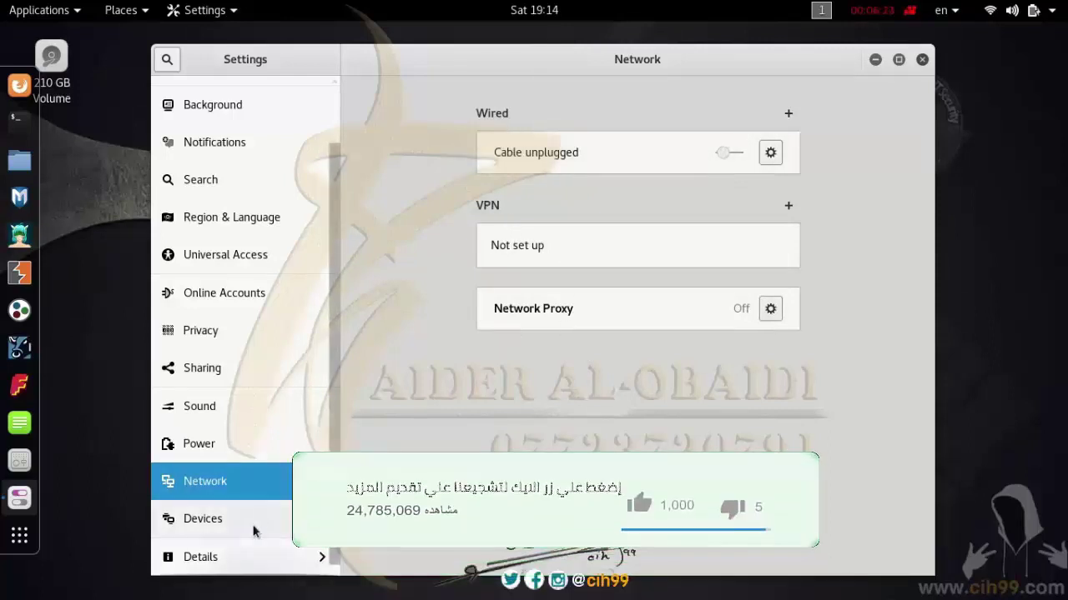
{"action": "left_click", "coordinate": [219, 521]}
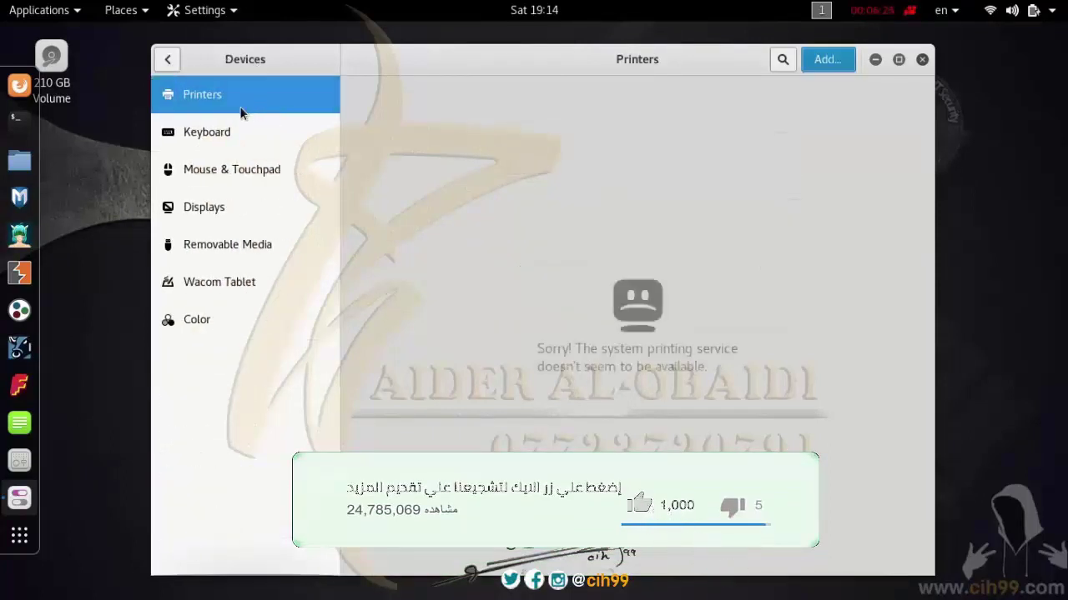
{"action": "left_click", "coordinate": [250, 133]}
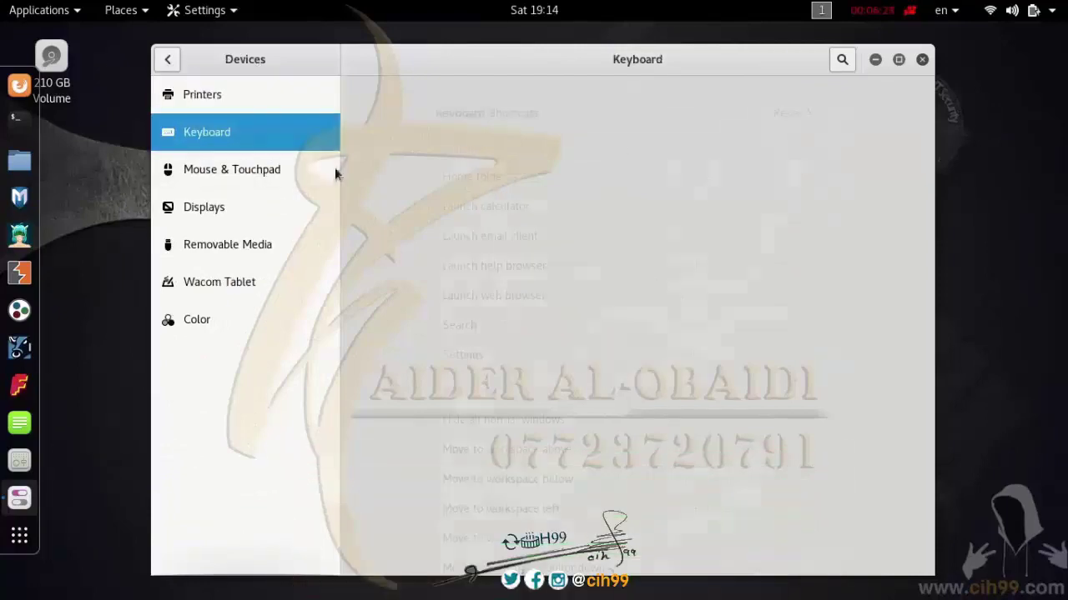
{"action": "scroll", "coordinate": [591, 310], "scroll_direction": "down", "scroll_amount": 10}
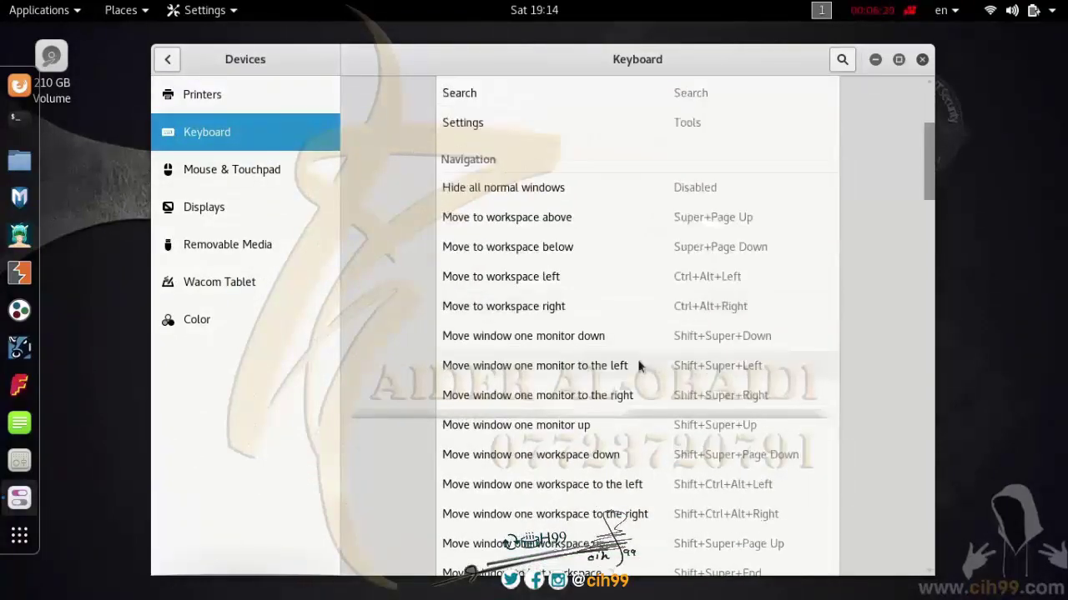
Turn off the touchpad in the Mouse & Touchpad settings.
{"action": "left_click", "coordinate": [209, 173]}
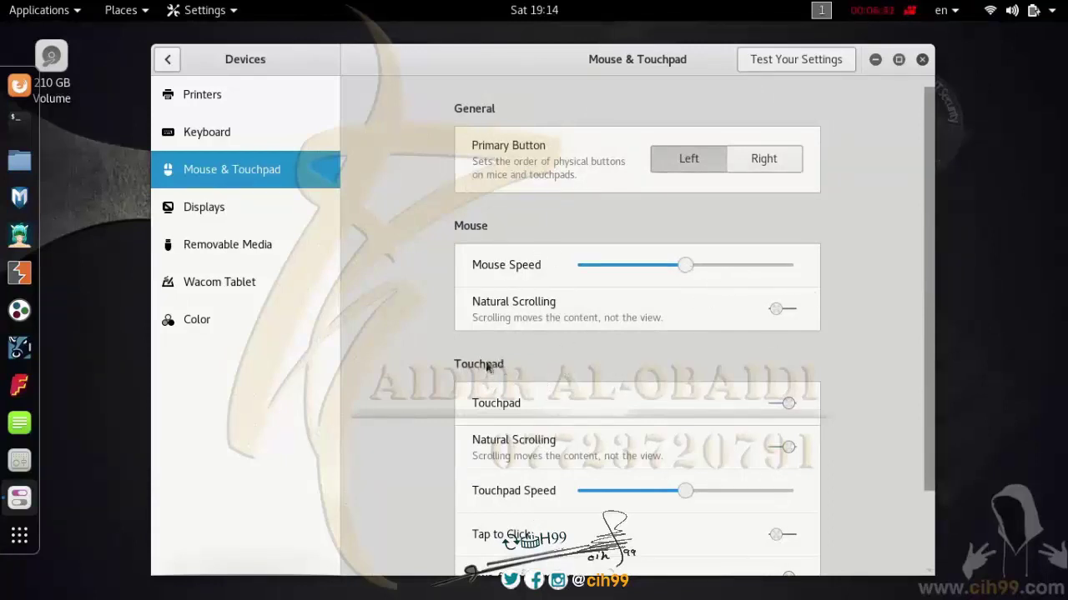
{"action": "left_click", "coordinate": [787, 403]}
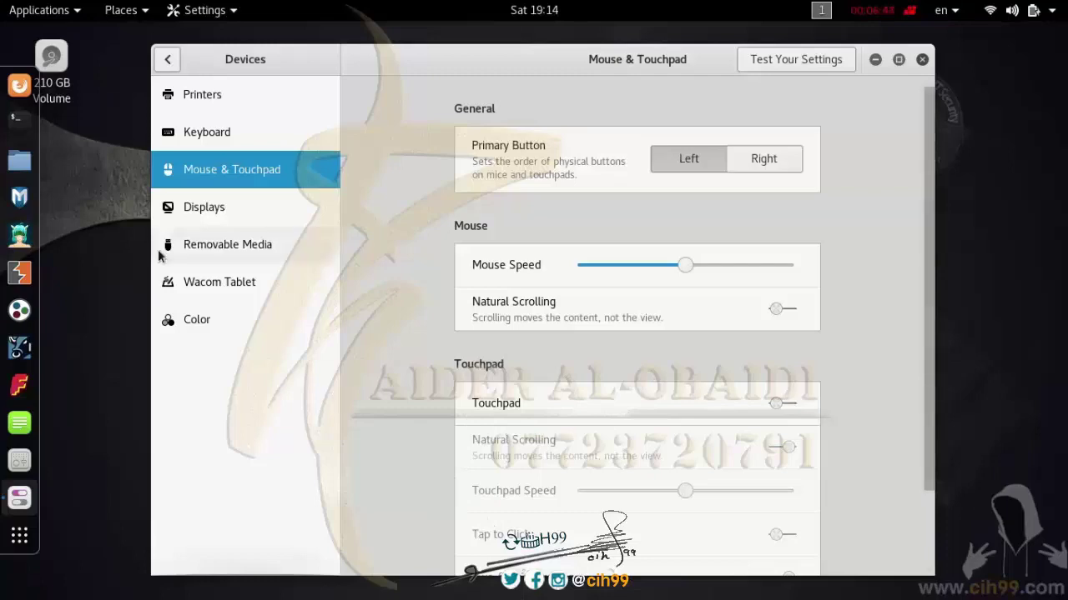
Set the built-in display's resolution to 1360 × 768 (16:9) and apply the change.
{"action": "left_click", "coordinate": [195, 212]}
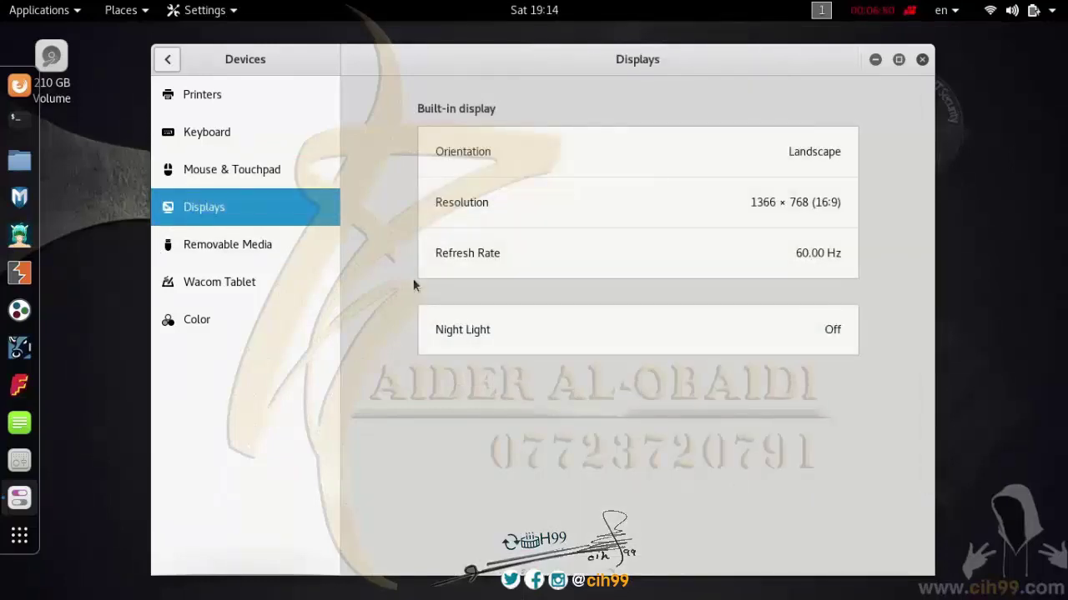
{"action": "left_click", "coordinate": [753, 212]}
{"action": "key", "text": "Down"}
{"action": "key", "text": "Return"}
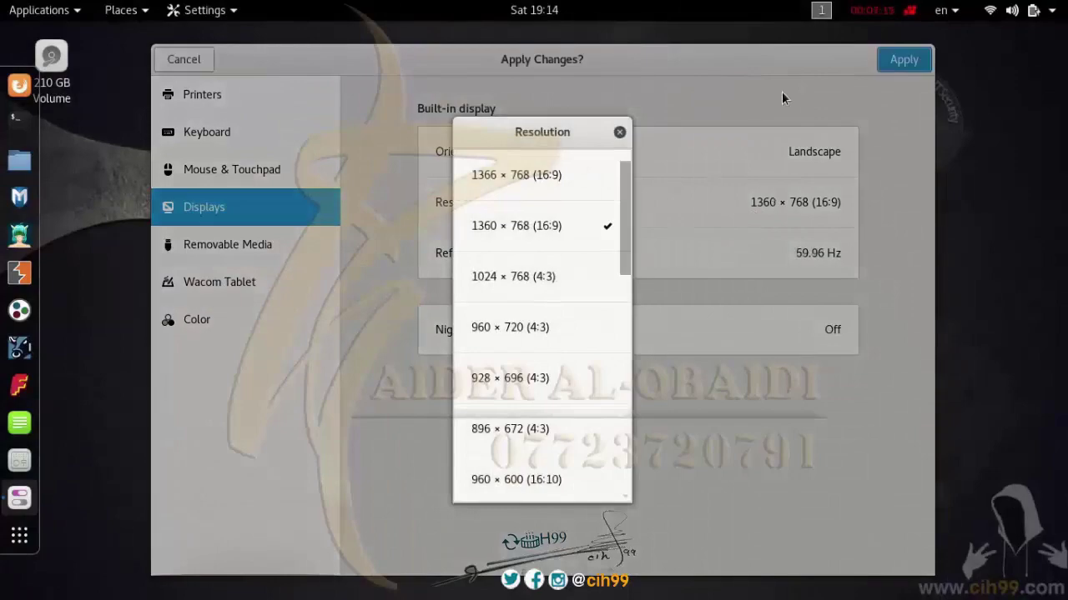
{"action": "left_click", "coordinate": [619, 132]}
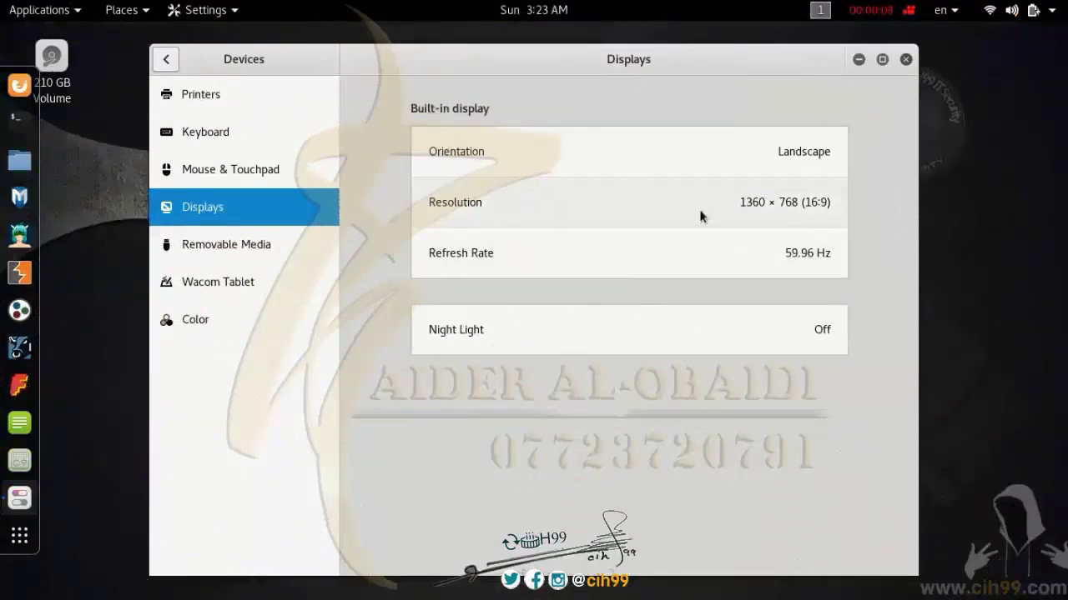
Review the display's refresh rate options, followed by the Removable Media, Wacom Tablet and Color settings.
{"action": "left_click", "coordinate": [572, 269]}
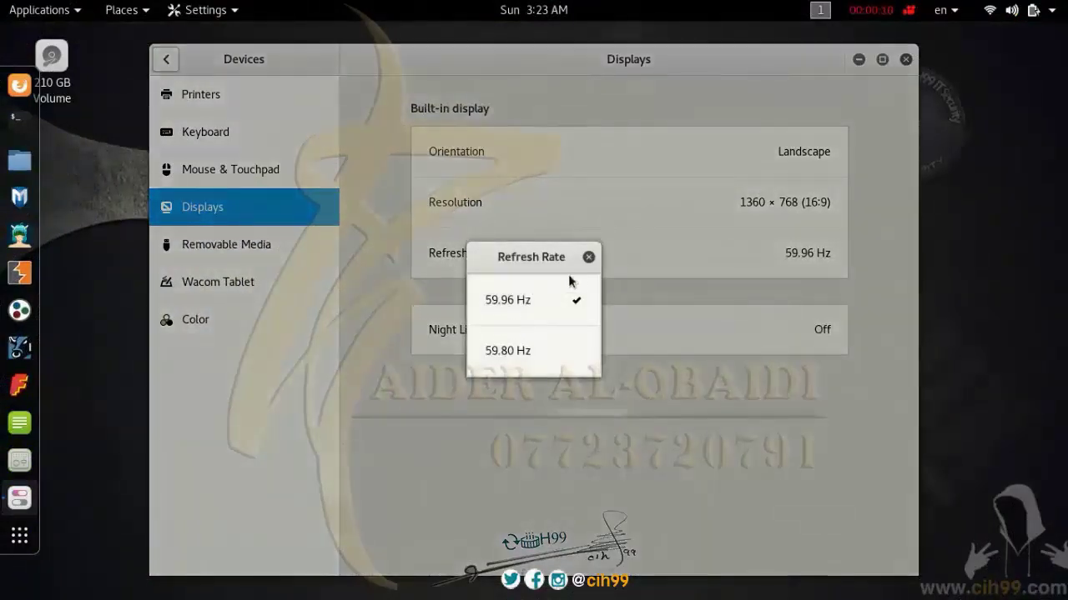
{"action": "left_click", "coordinate": [588, 257]}
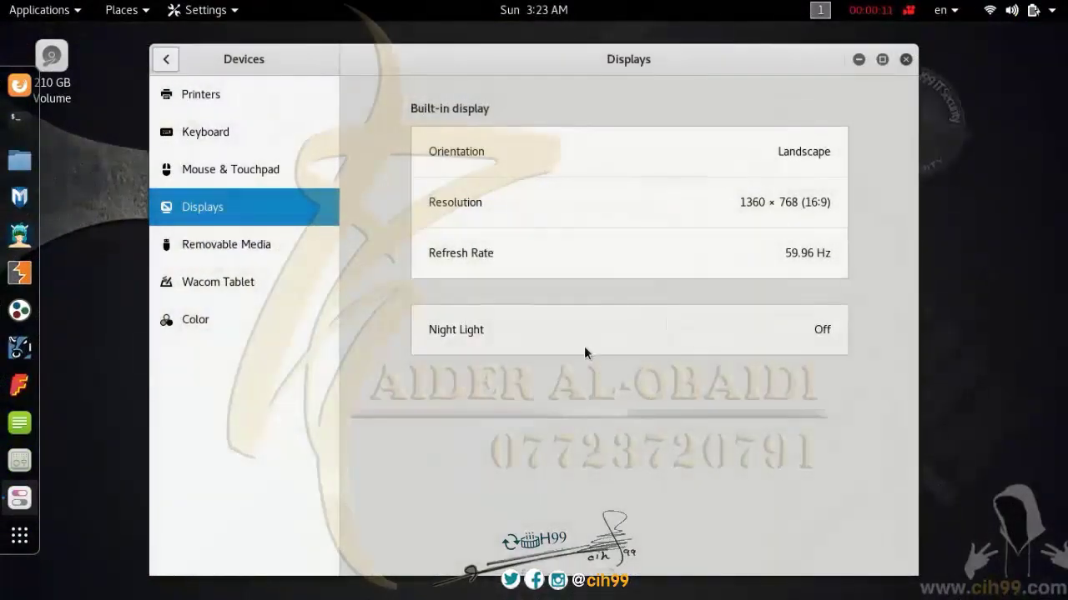
{"action": "left_click", "coordinate": [265, 246]}
{"action": "left_click", "coordinate": [224, 286]}
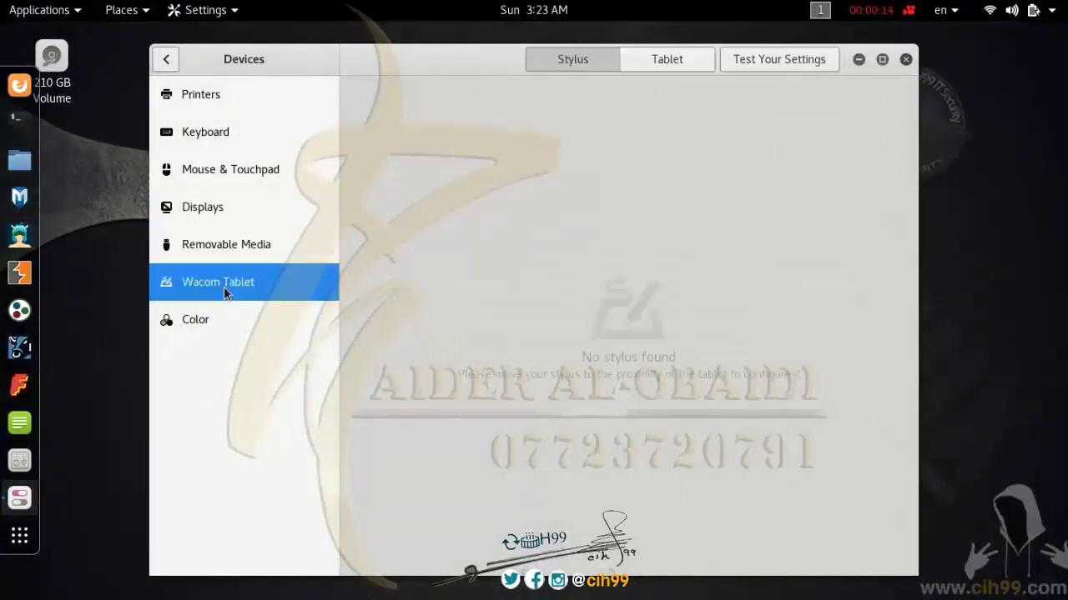
{"action": "left_click", "coordinate": [186, 318]}
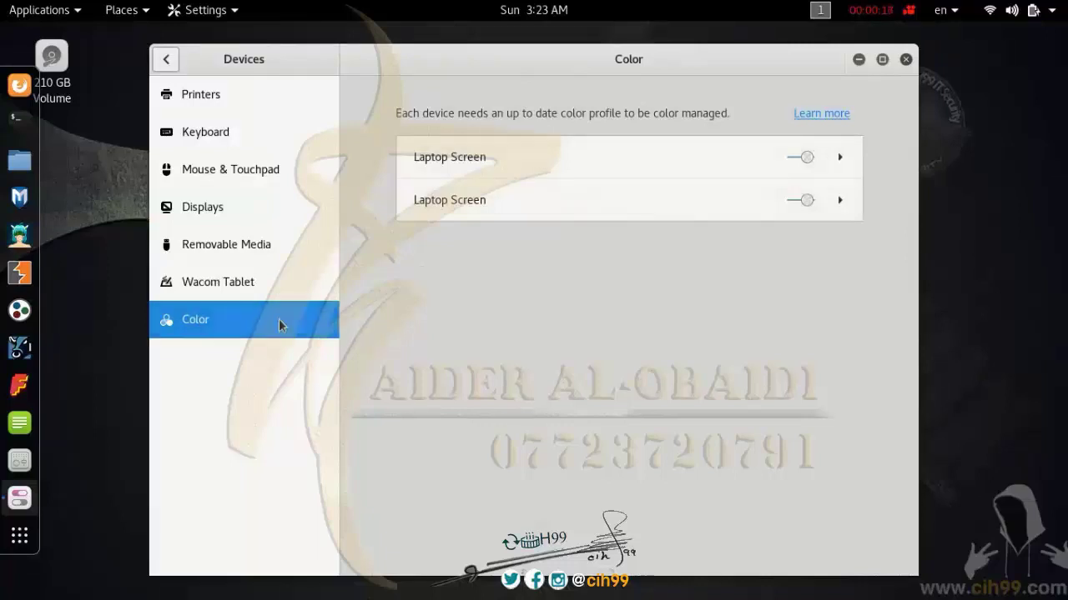
Examine the GNOME version, processor, graphics, operating system and disk information on the About page under Details.
{"action": "left_click", "coordinate": [166, 60]}
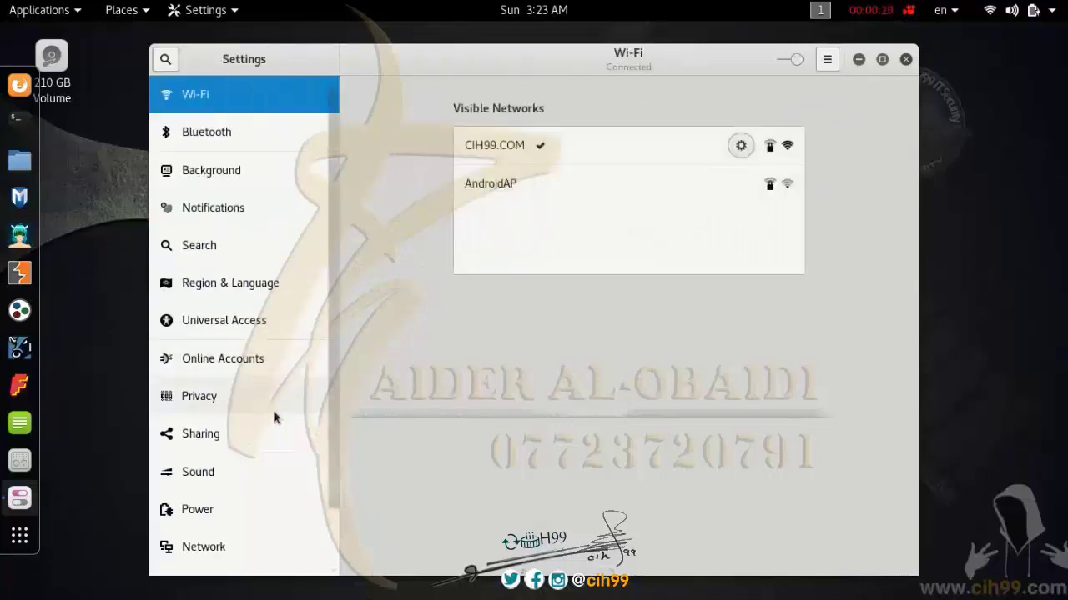
{"action": "scroll", "coordinate": [270, 428], "scroll_direction": "down", "scroll_amount": 2}
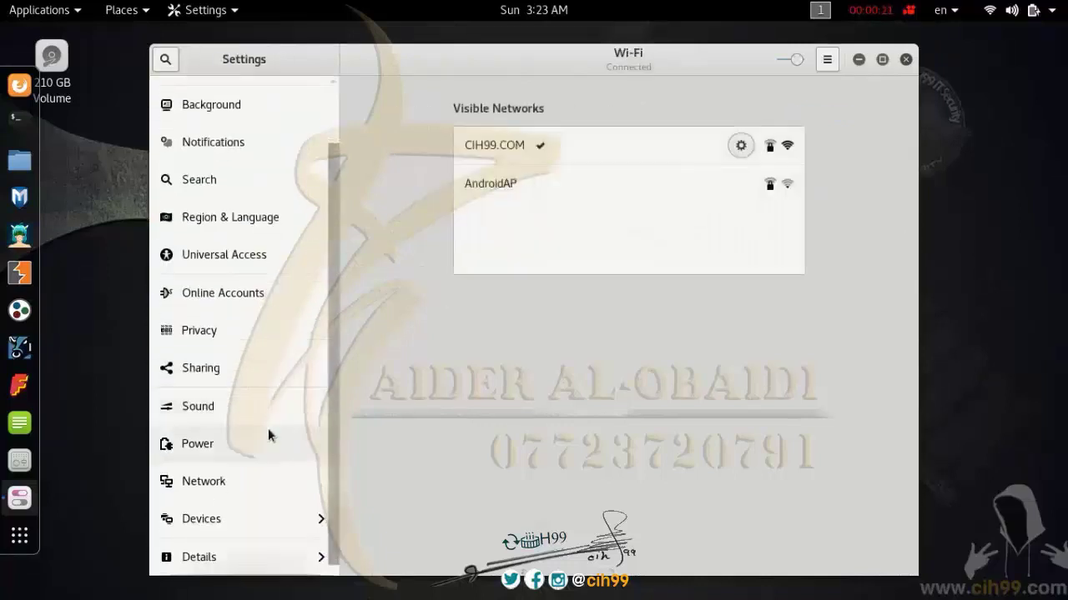
{"action": "left_click", "coordinate": [241, 552]}
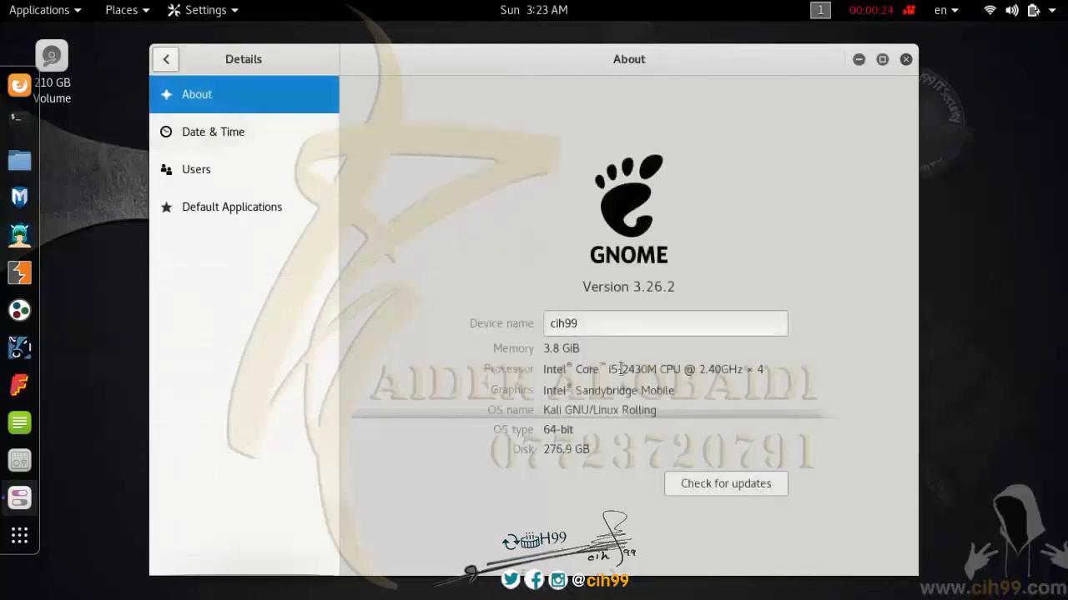
{"action": "left_click_drag", "start_coordinate": [581, 287], "coordinate": [688, 290]}
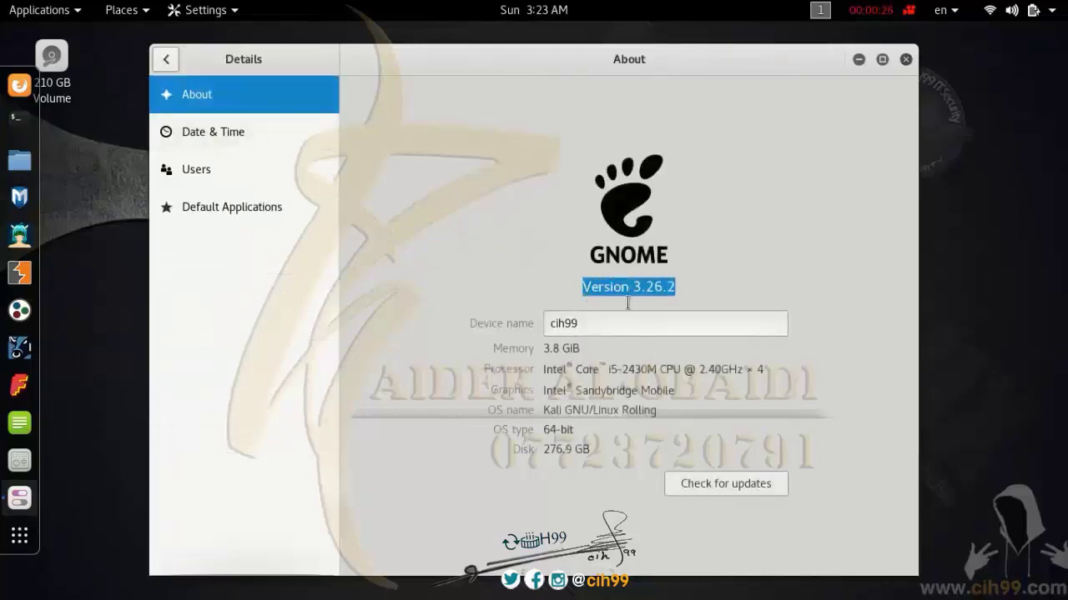
{"action": "left_click_drag", "start_coordinate": [584, 350], "coordinate": [772, 377]}
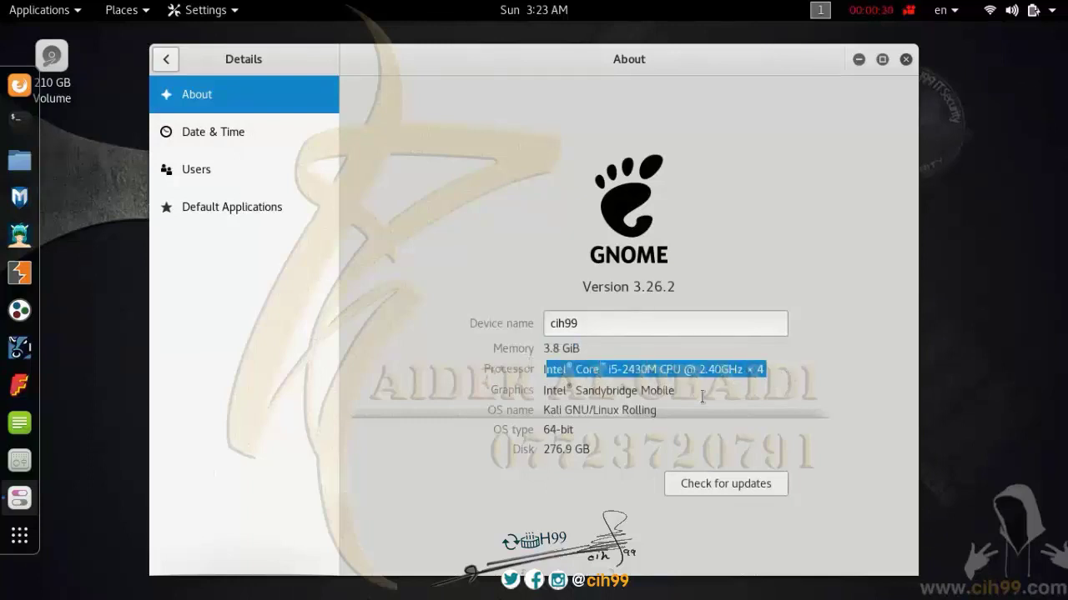
{"action": "left_click_drag", "start_coordinate": [668, 390], "coordinate": [543, 405]}
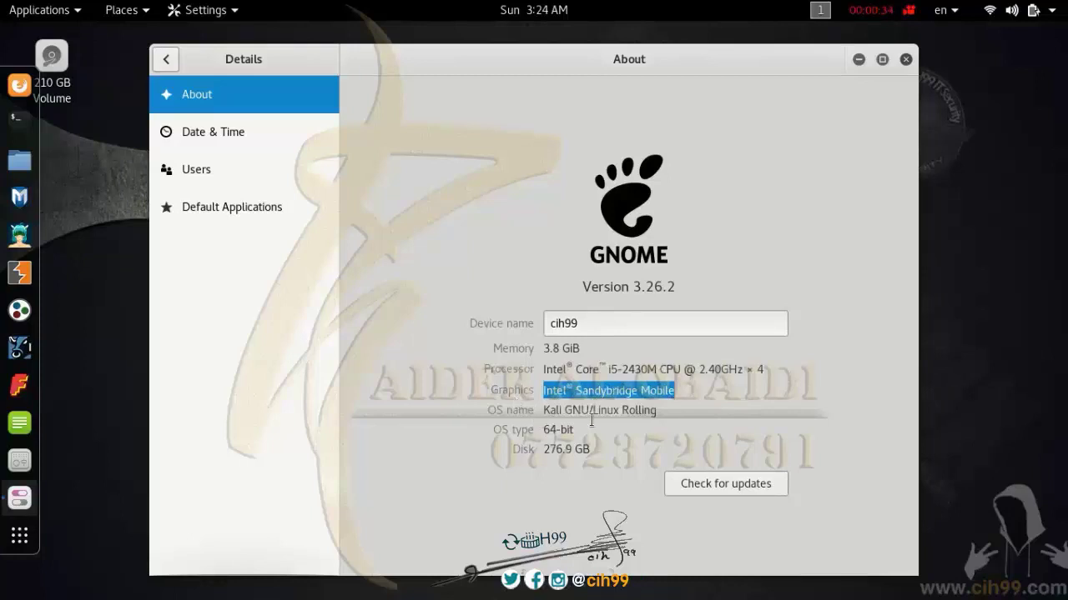
{"action": "left_click_drag", "start_coordinate": [671, 410], "coordinate": [524, 457]}
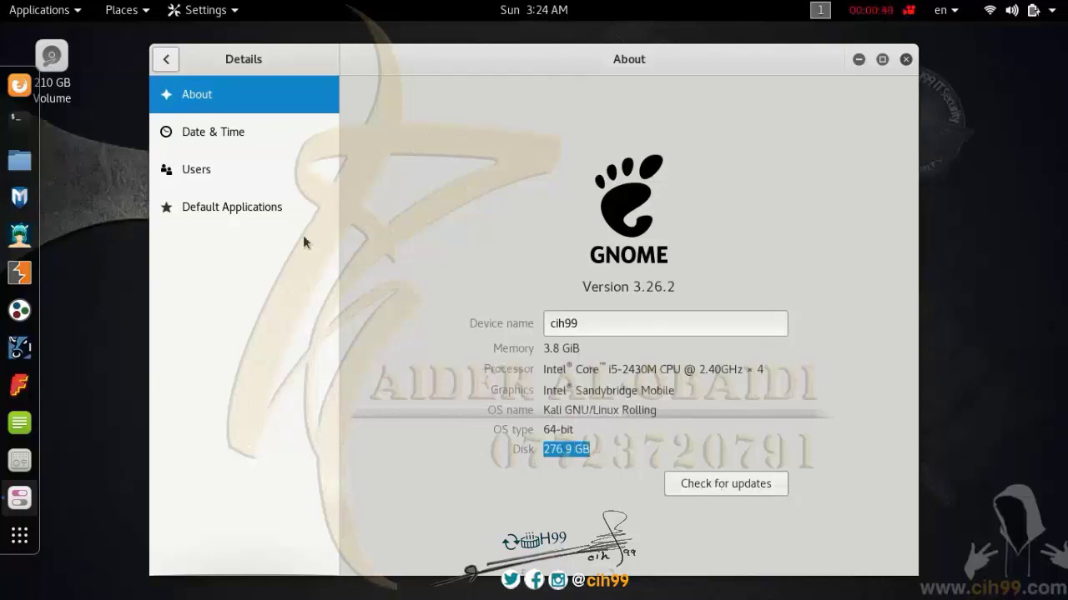
Review the Date & Time settings, the form for adding a user, and the Default Applications settings.
{"action": "left_click", "coordinate": [191, 133]}
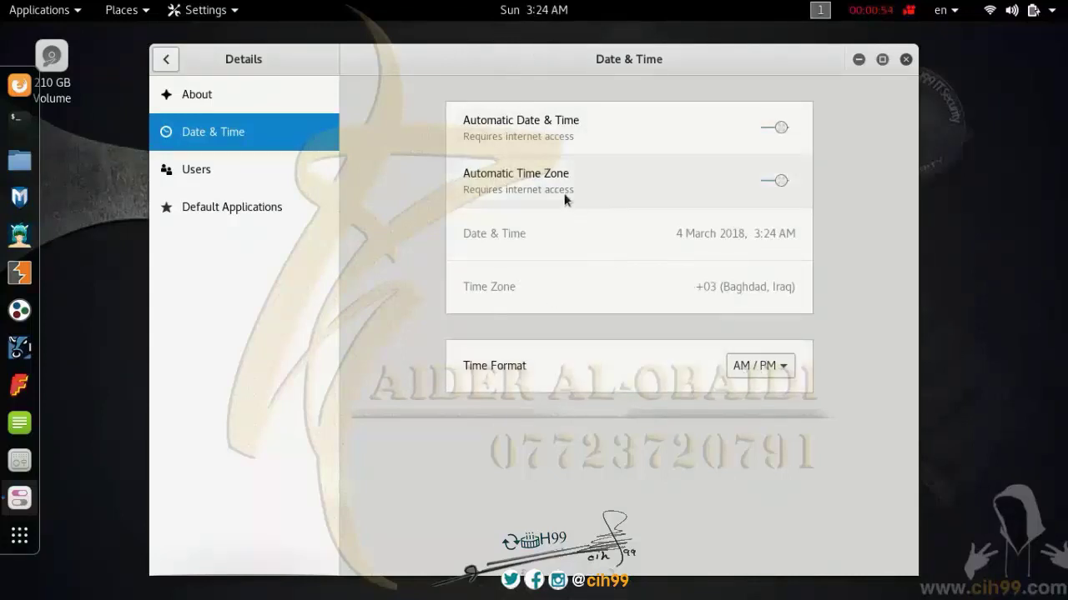
{"action": "left_click", "coordinate": [218, 185]}
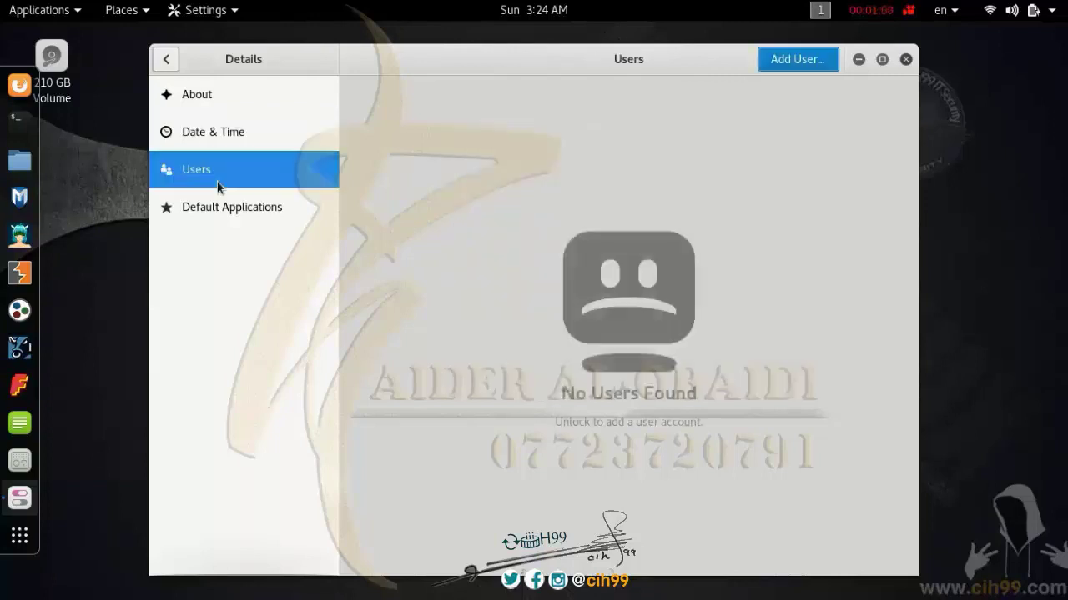
{"action": "left_click", "coordinate": [822, 68]}
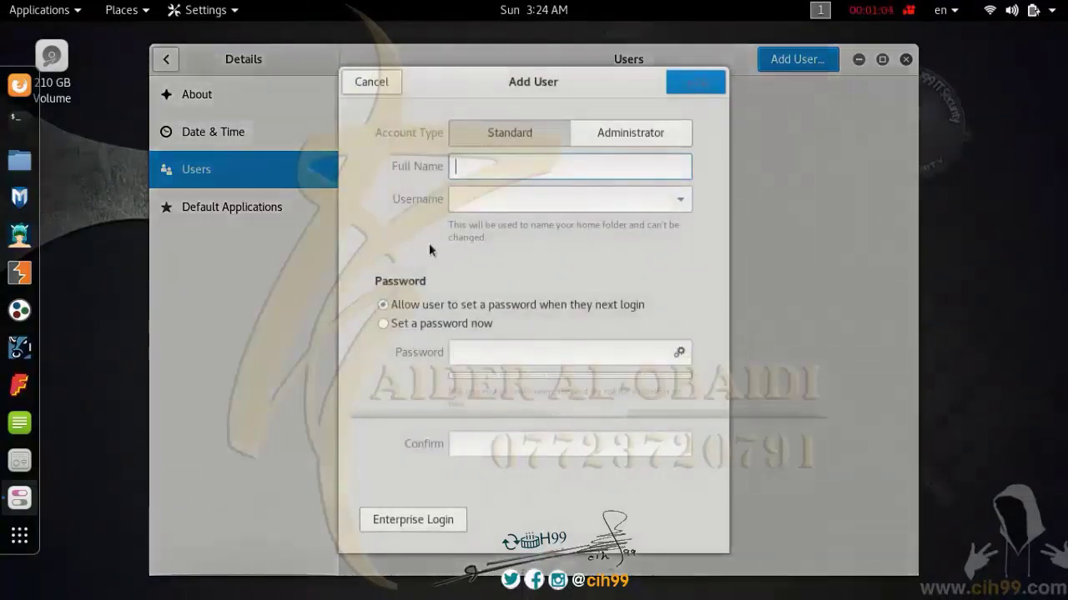
{"action": "left_click", "coordinate": [383, 86]}
{"action": "left_click", "coordinate": [208, 208]}
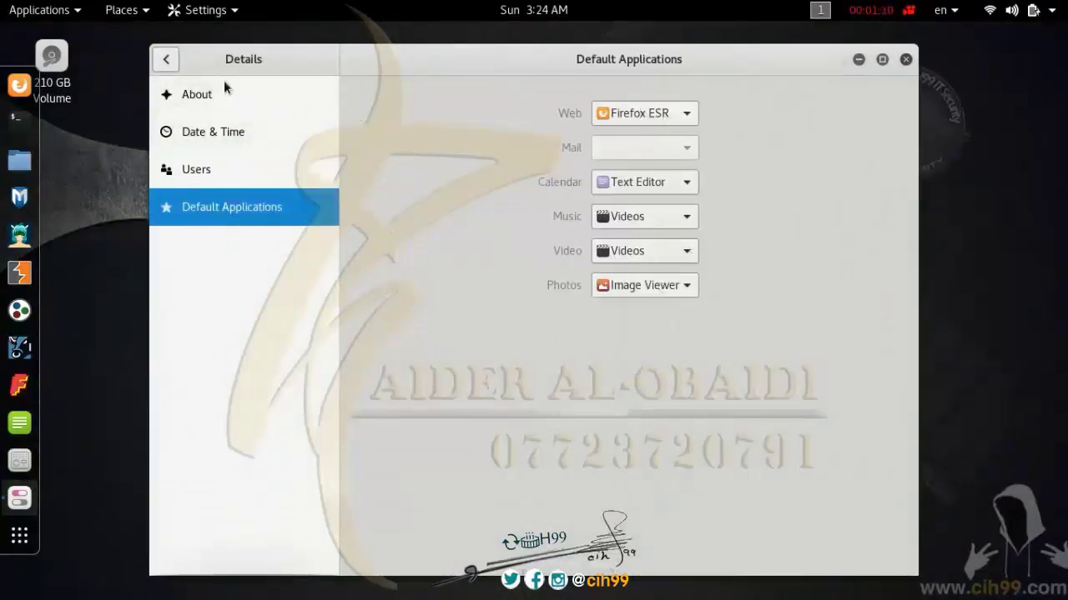
Return to the About page under Details from the main settings list and close Settings.
{"action": "left_click", "coordinate": [166, 59]}
{"action": "scroll", "coordinate": [267, 421], "scroll_direction": "down", "scroll_amount": 2}
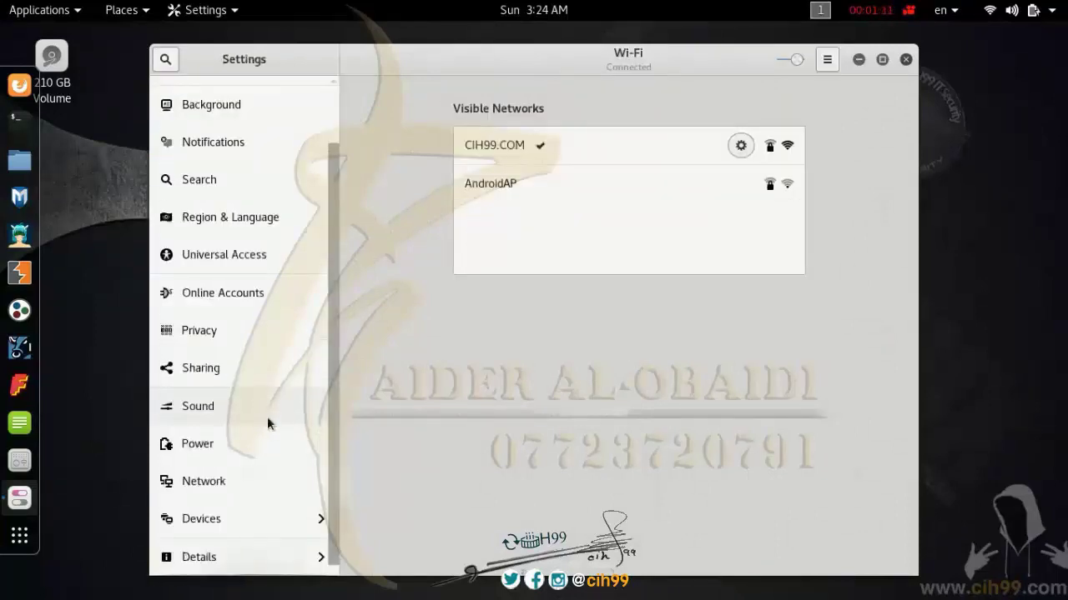
{"action": "left_click", "coordinate": [260, 559]}
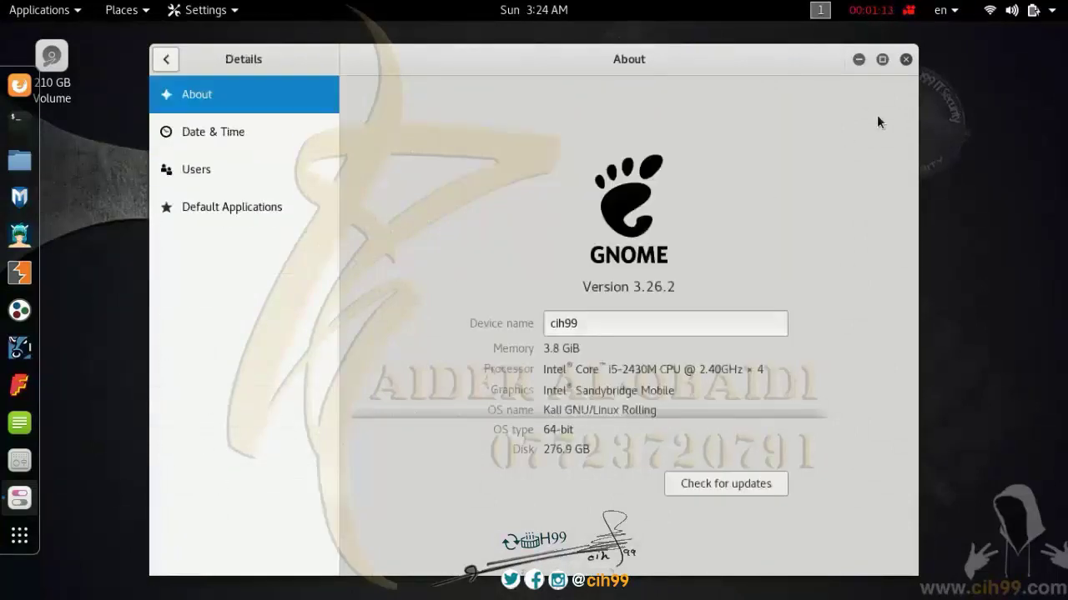
{"action": "left_click", "coordinate": [906, 60]}
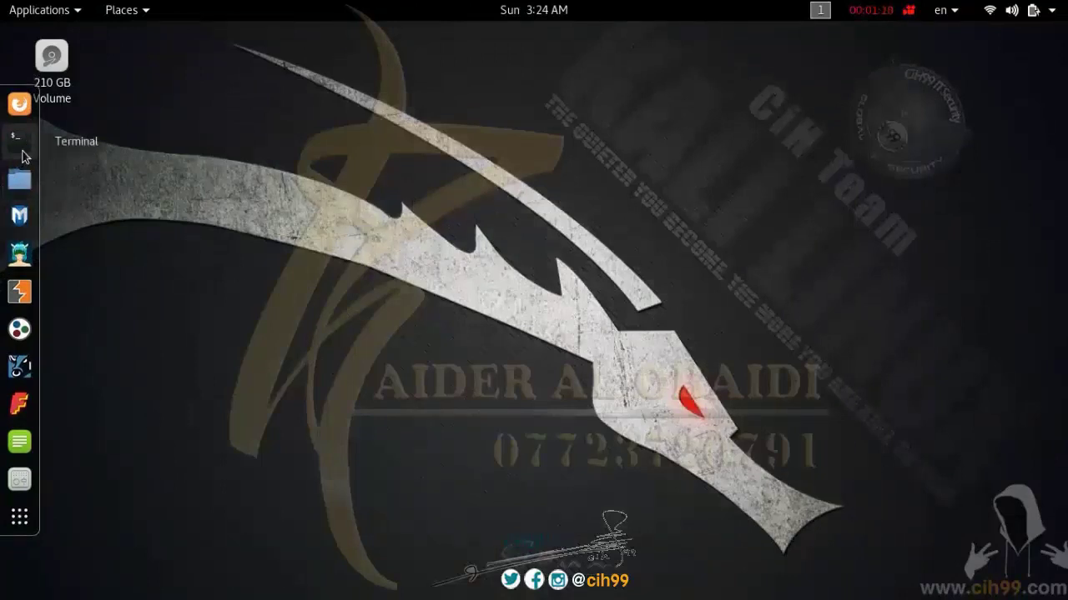
Open a Terminal window, examine its root prompt, and close the window.
{"action": "left_click", "coordinate": [24, 155]}
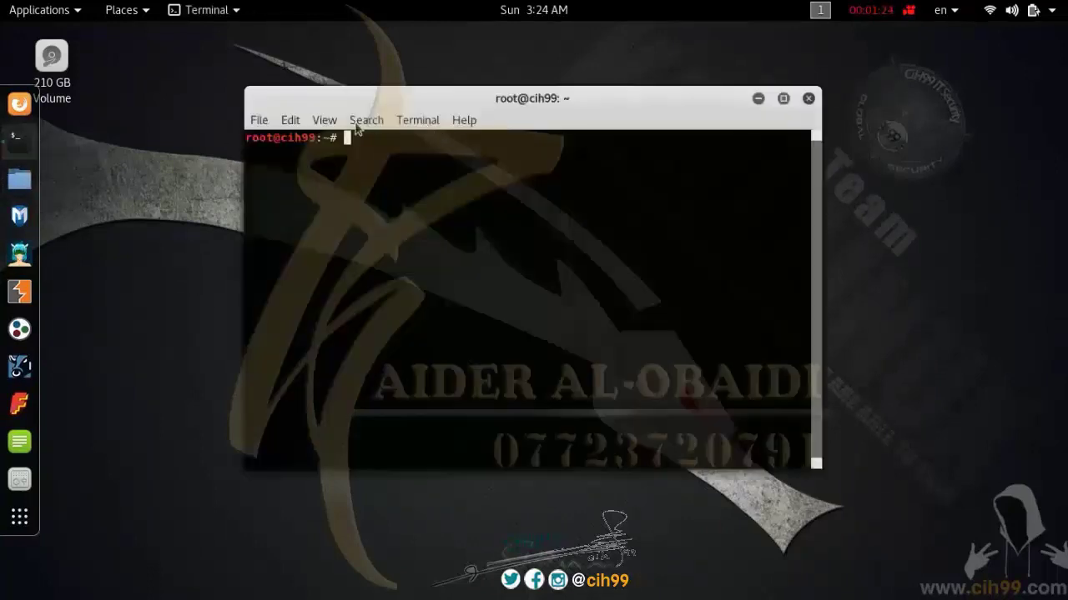
{"action": "left_click_drag", "start_coordinate": [380, 102], "coordinate": [349, 115]}
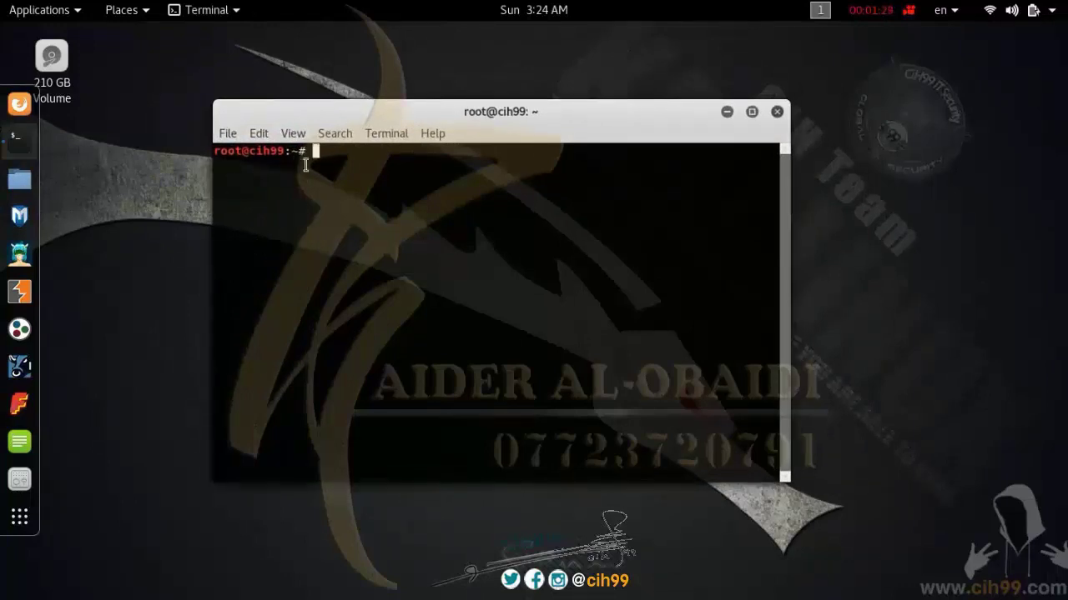
{"action": "left_click_drag", "start_coordinate": [303, 159], "coordinate": [219, 159]}
{"action": "left_click", "coordinate": [777, 114]}
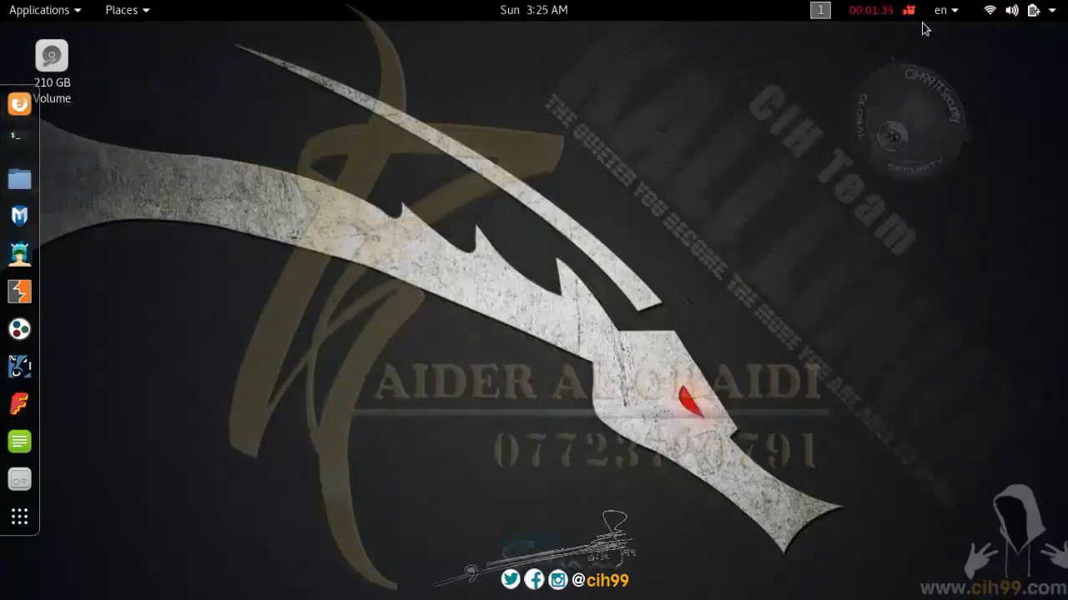
Open the EasyScreenCast options and review the recording status indicator choices and the Quality and WebCam pages.
{"action": "left_click", "coordinate": [896, 17]}
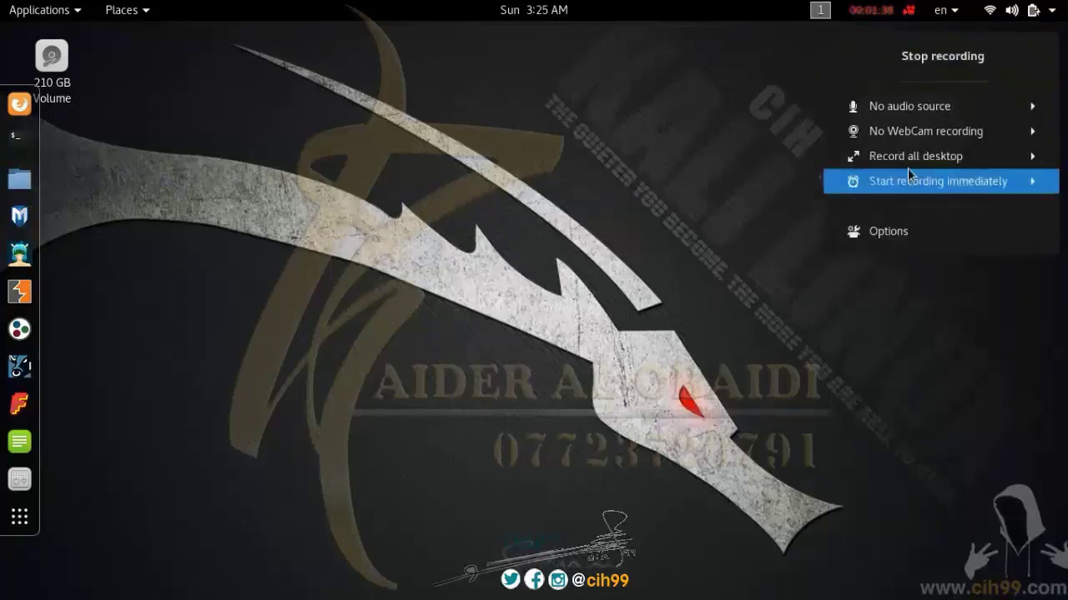
{"action": "left_click", "coordinate": [890, 234]}
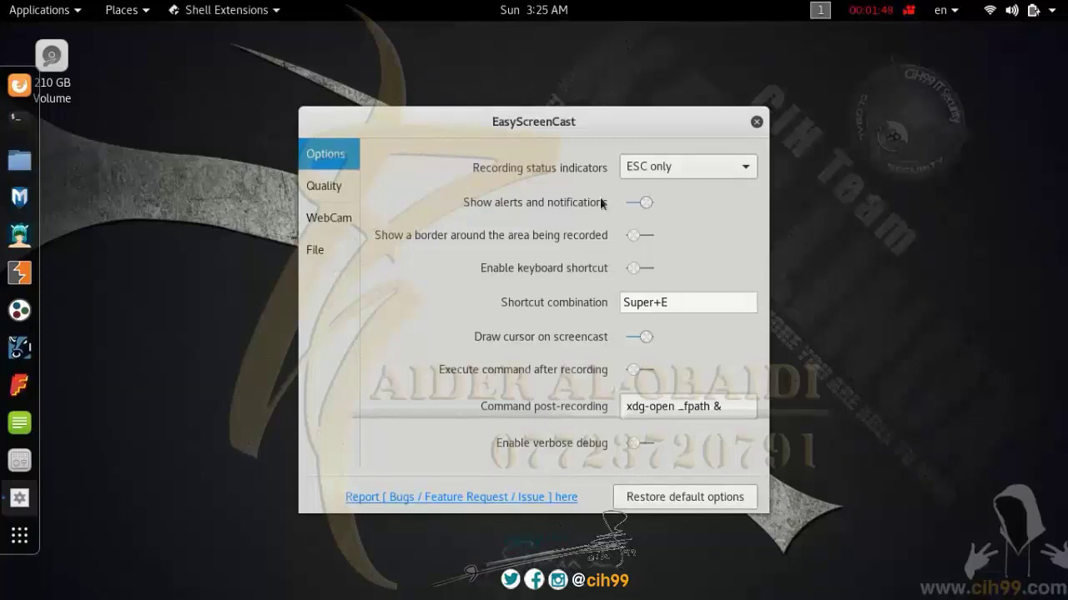
{"action": "left_click", "coordinate": [746, 173]}
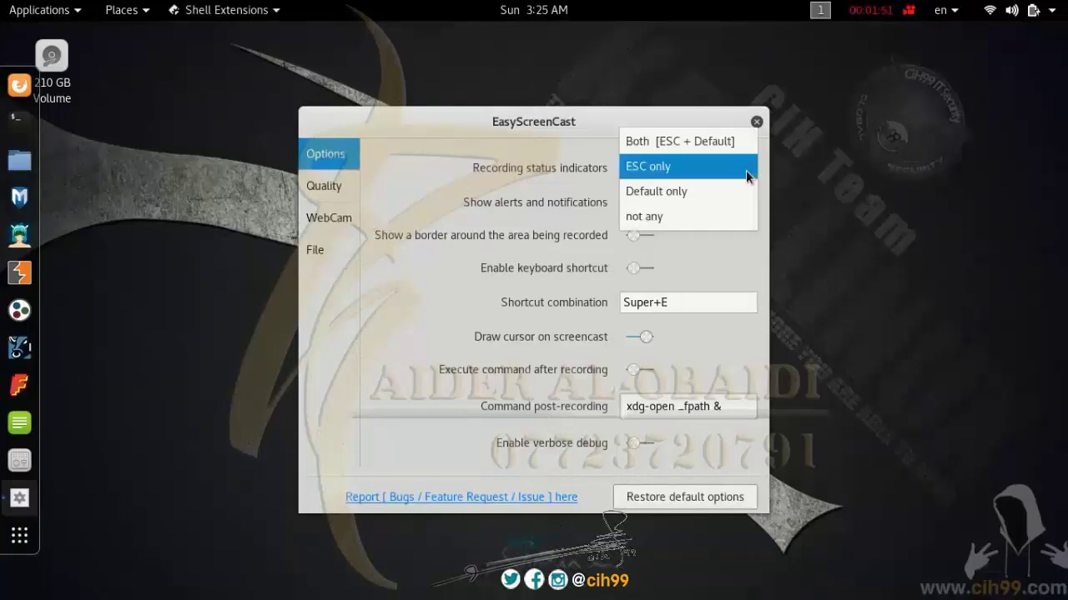
{"action": "left_click", "coordinate": [441, 126]}
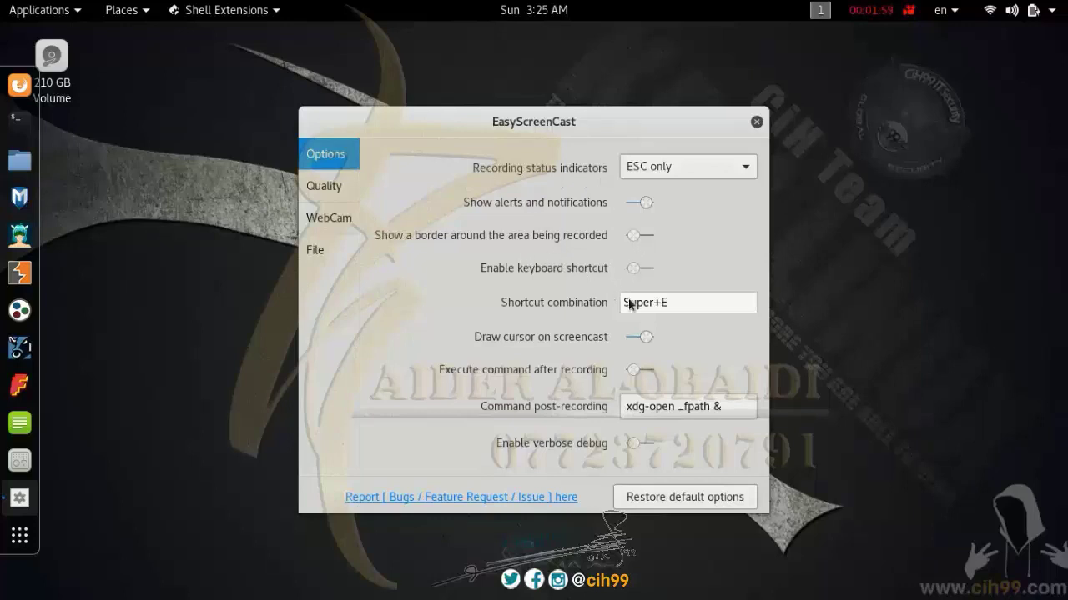
{"action": "left_click", "coordinate": [328, 188]}
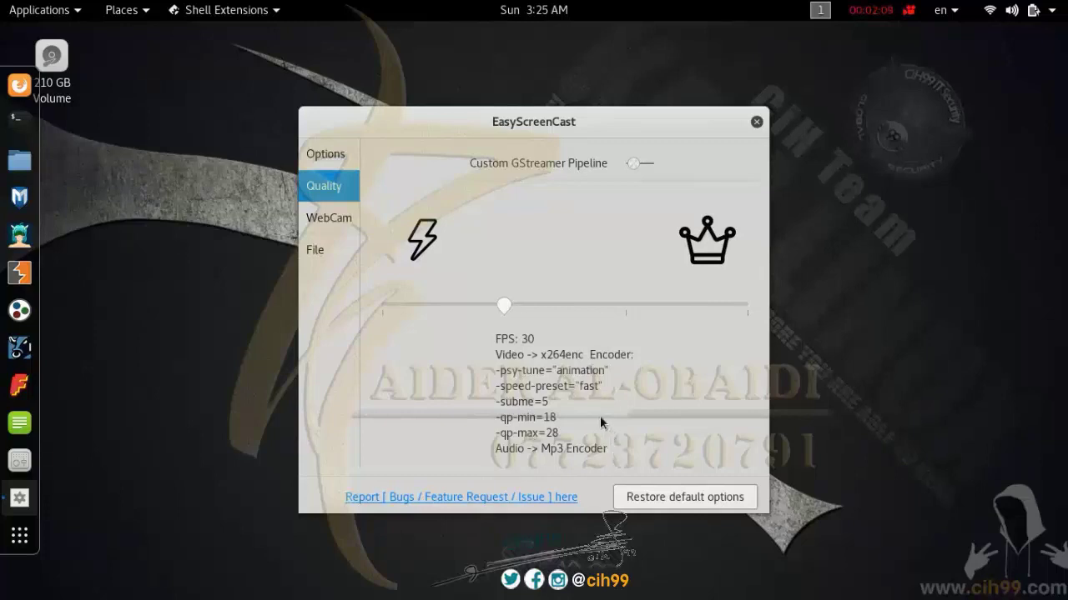
{"action": "left_click", "coordinate": [329, 225]}
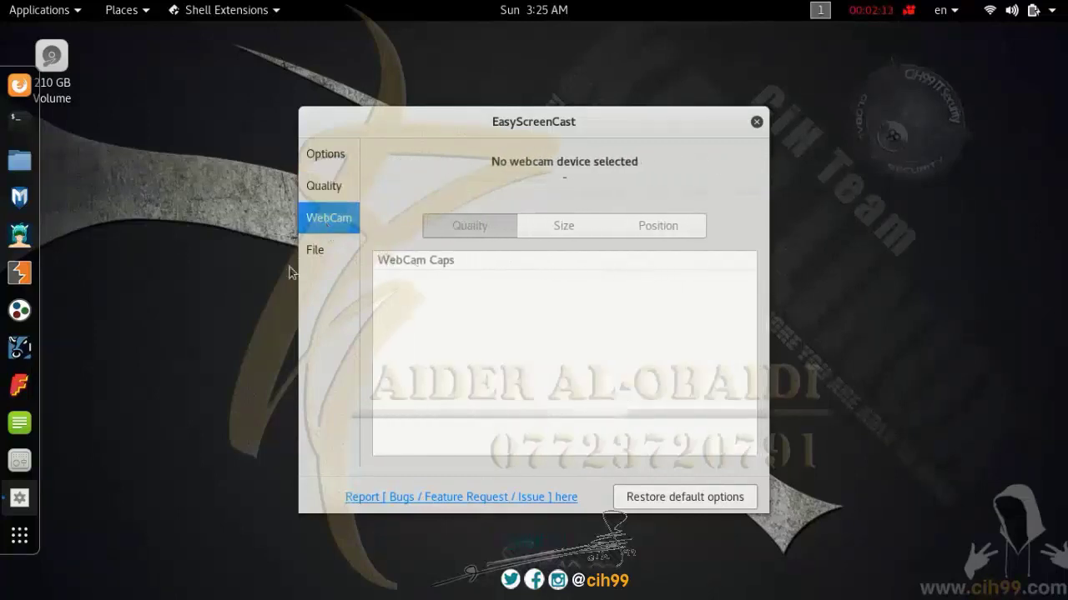
Review the recording's file container and resolution choices, keeping HD (720p) [1280x720] as the file resolution.
{"action": "left_click", "coordinate": [314, 255]}
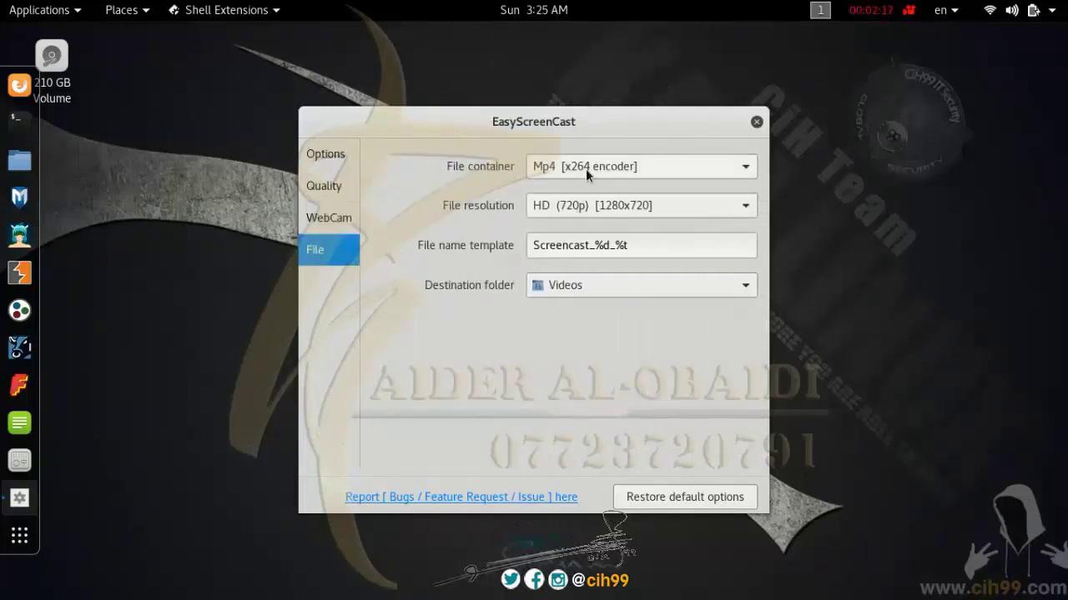
{"action": "left_click", "coordinate": [546, 171]}
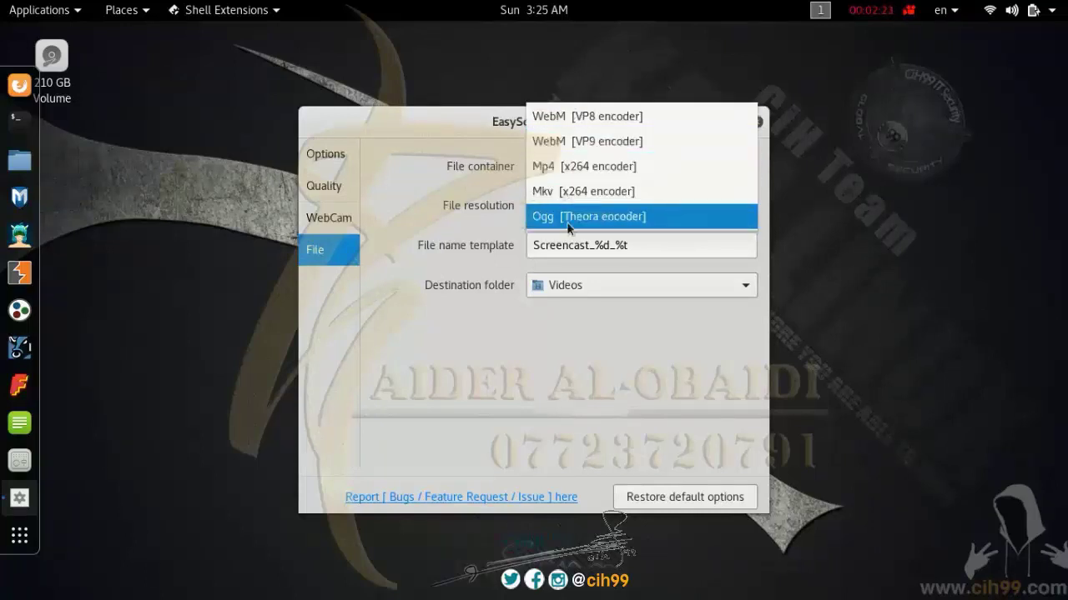
{"action": "left_click", "coordinate": [423, 202]}
{"action": "left_click", "coordinate": [593, 211]}
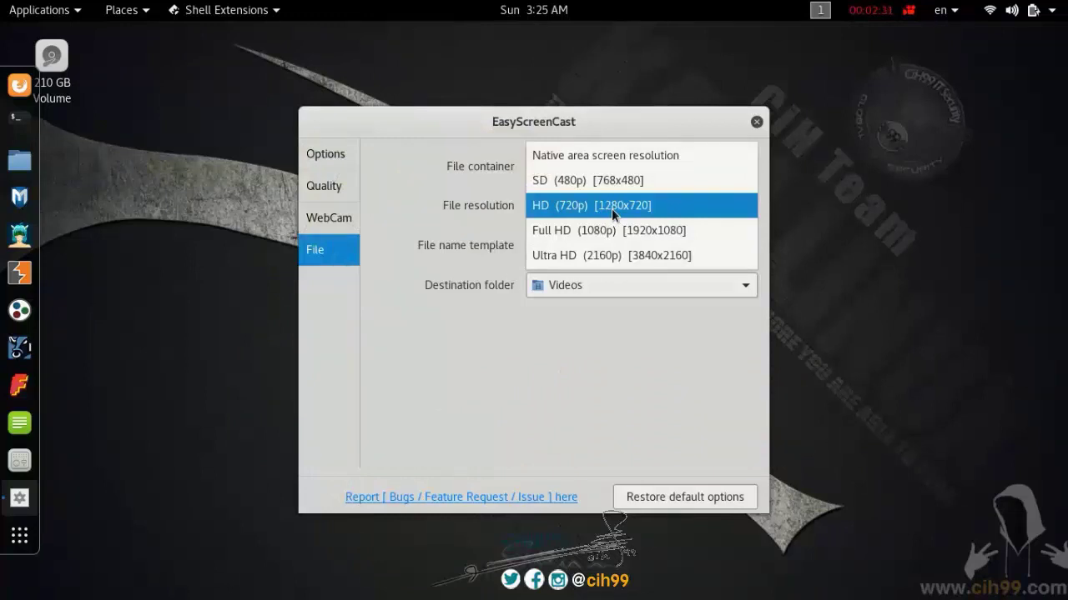
{"action": "left_click", "coordinate": [612, 209]}
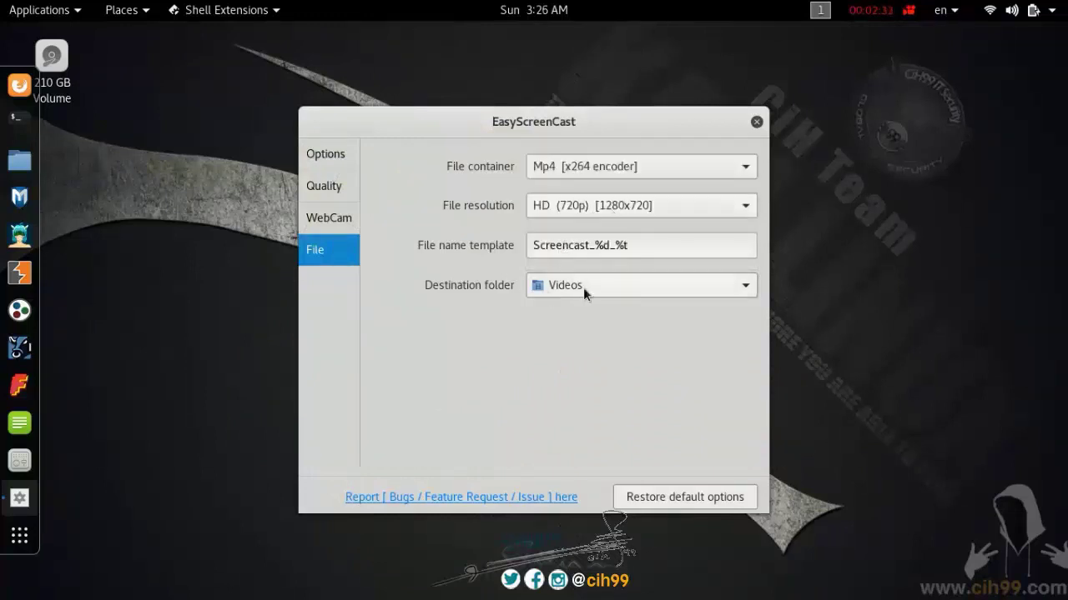
Return to EasyScreenCast's general options, close the window, and reopen the recorder's menu.
{"action": "left_click", "coordinate": [330, 155]}
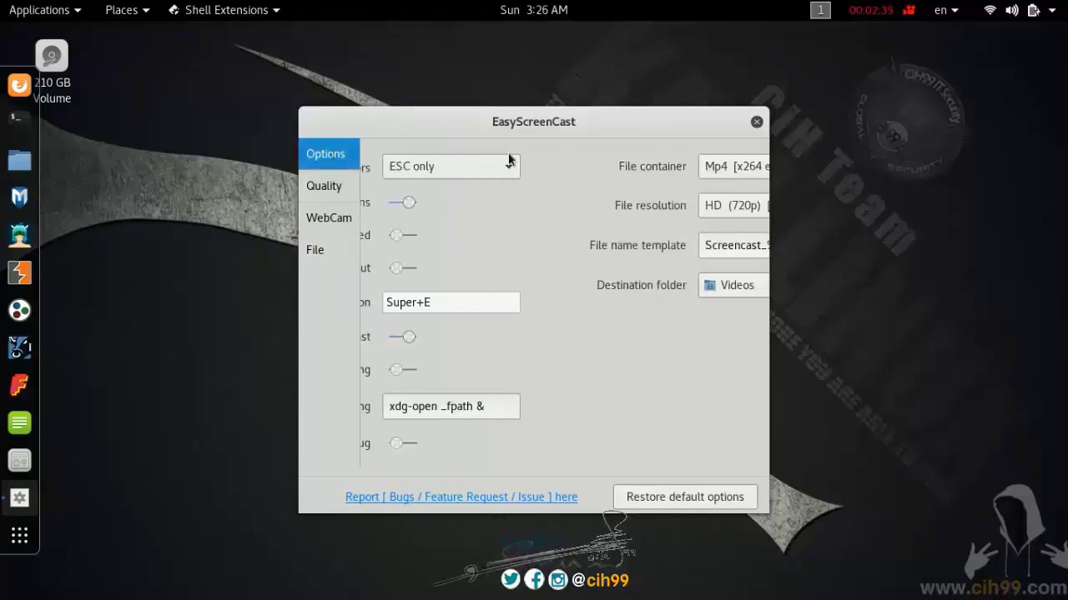
{"action": "left_click", "coordinate": [757, 123]}
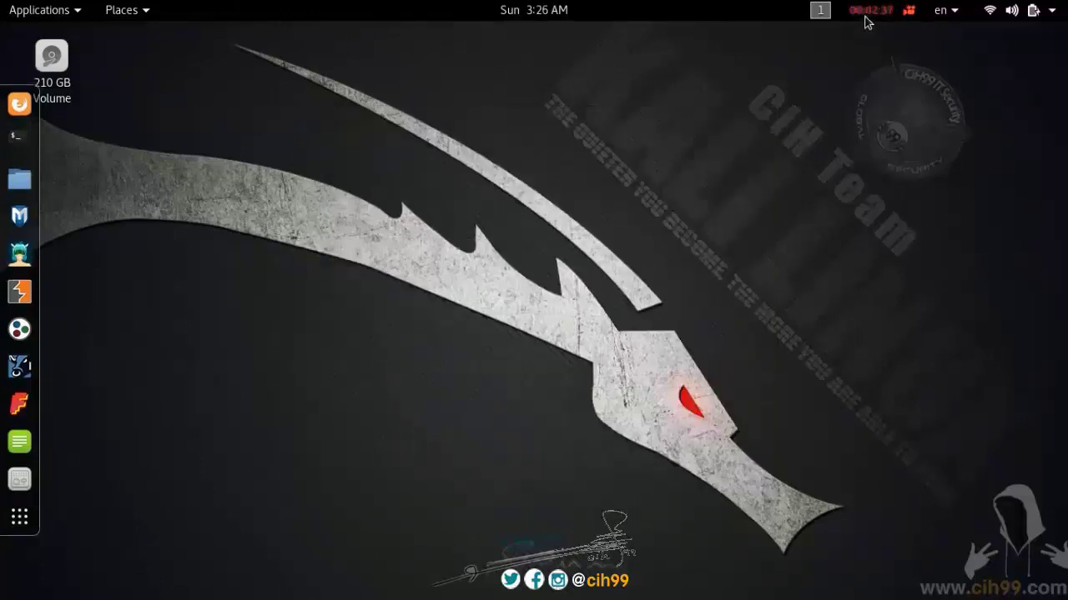
{"action": "left_click", "coordinate": [865, 17]}
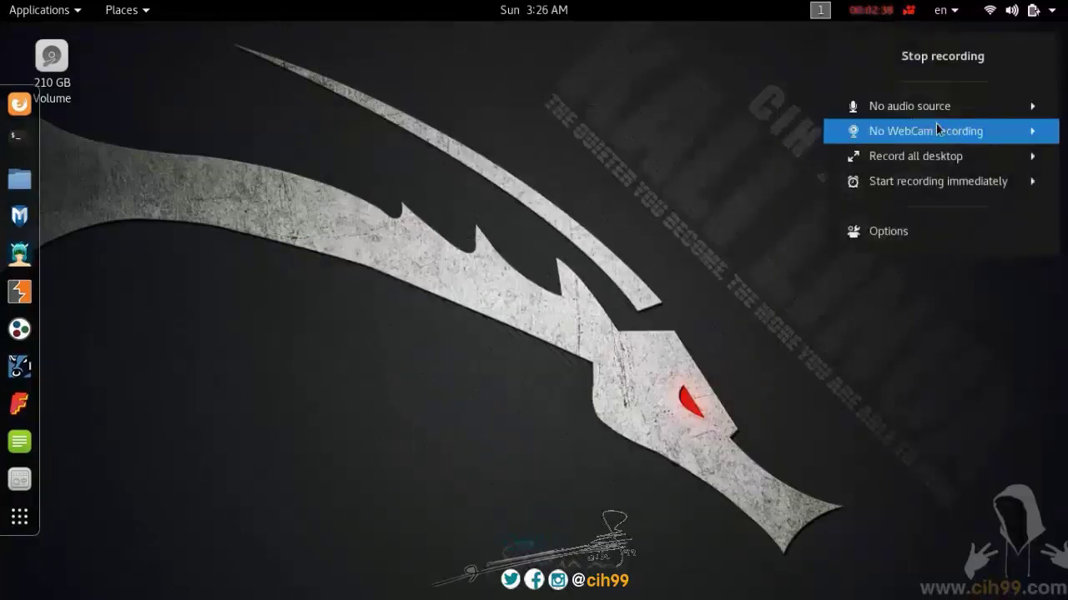